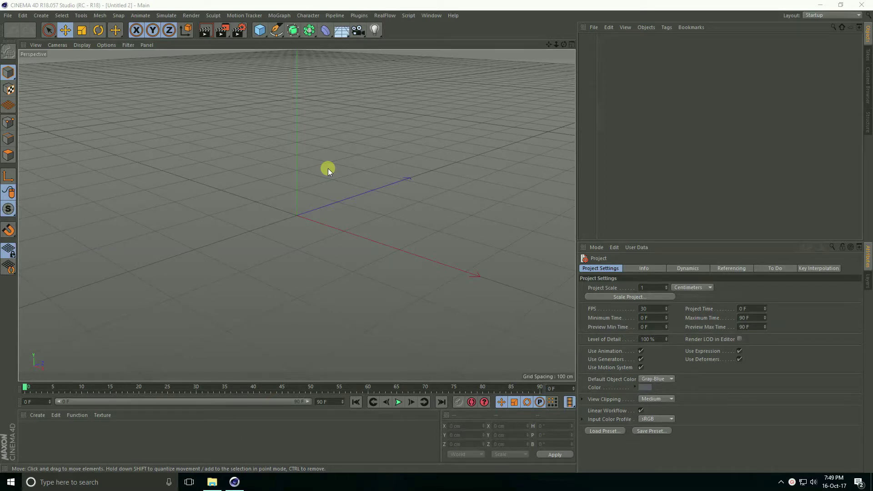
Add a MoText object and replace its placeholder text with NETFLIX.
click(281, 17)
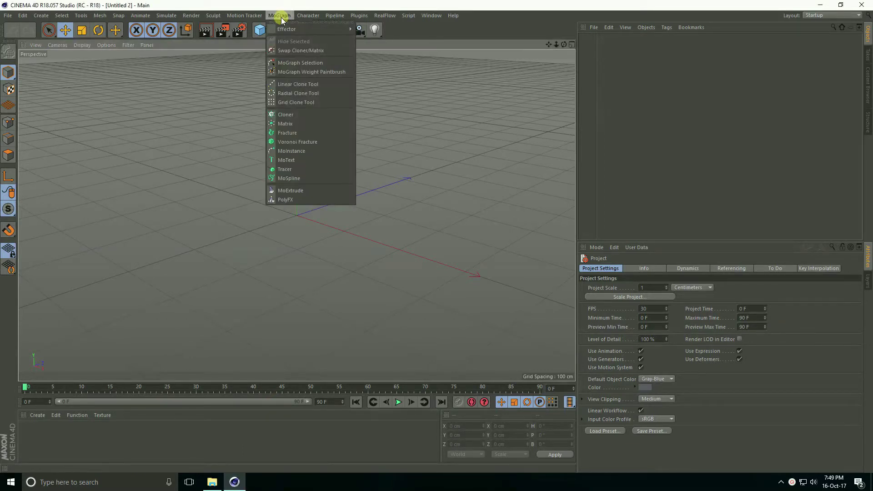
click(304, 158)
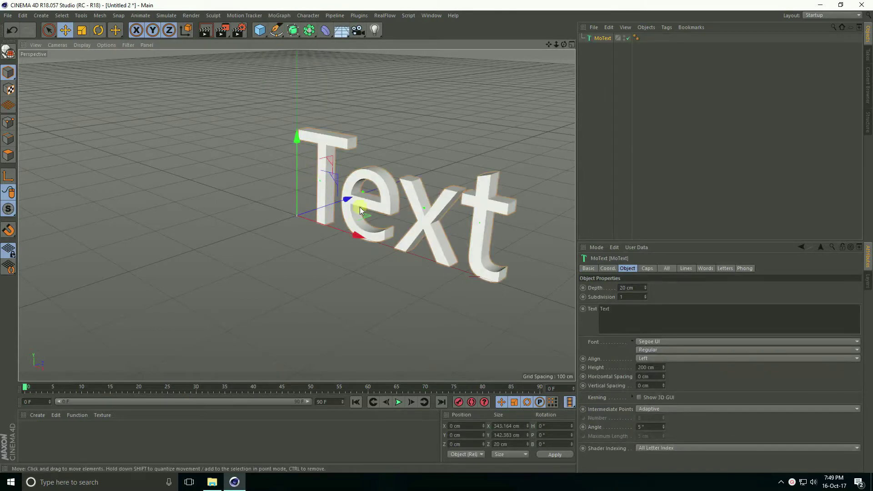
double_click(616, 308)
text(NETFLIX)
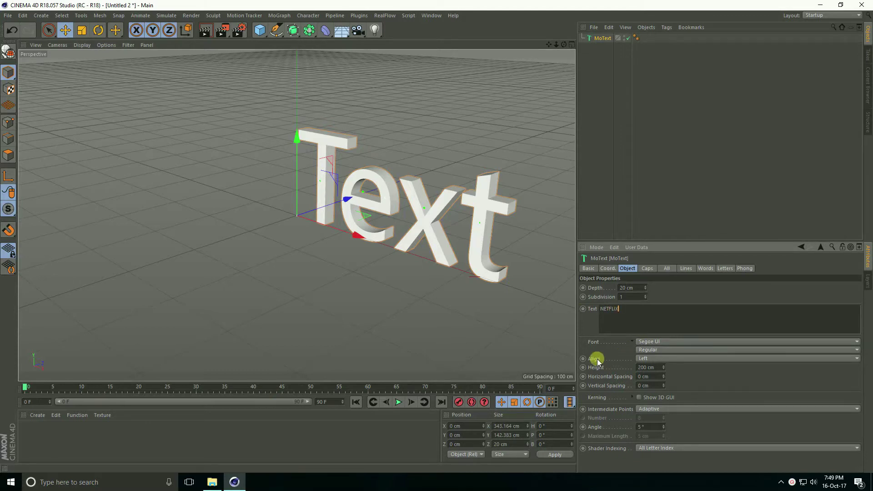
Set the text alignment to Middle and the font to League Spartan Bold.
click(645, 358)
click(649, 376)
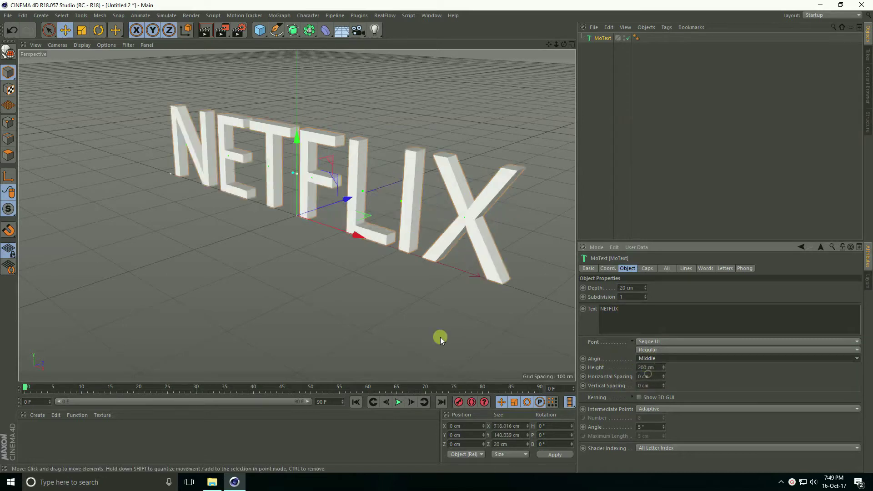
click(650, 343)
click(651, 344)
scroll(651, 345, up, 3)
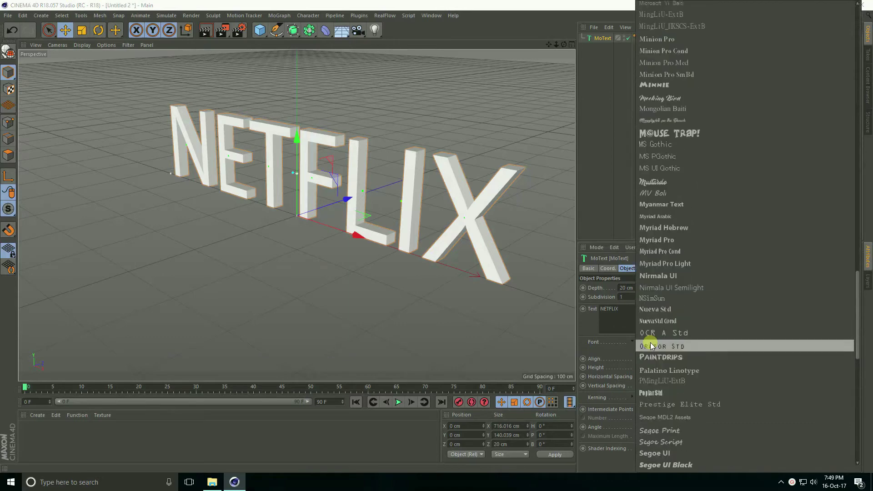
scroll(651, 345, up, 3)
scroll(651, 344, up, 3)
scroll(650, 346, up, 2)
scroll(650, 346, up, 5)
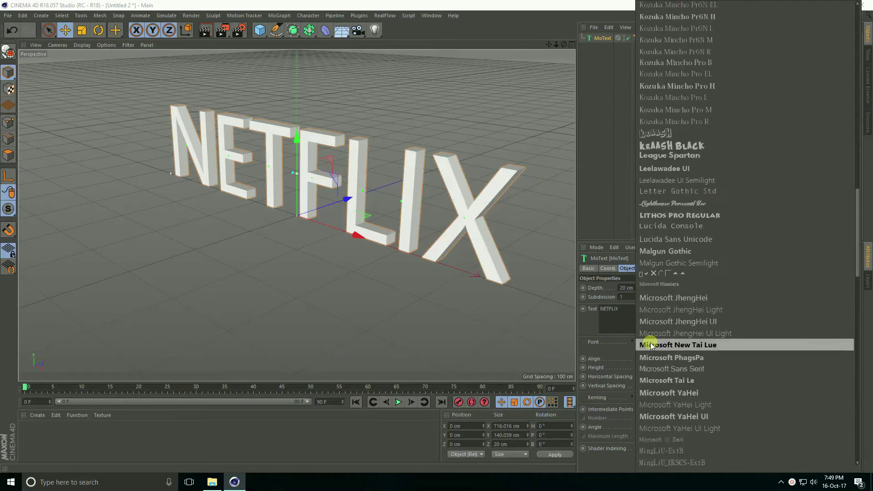
click(662, 160)
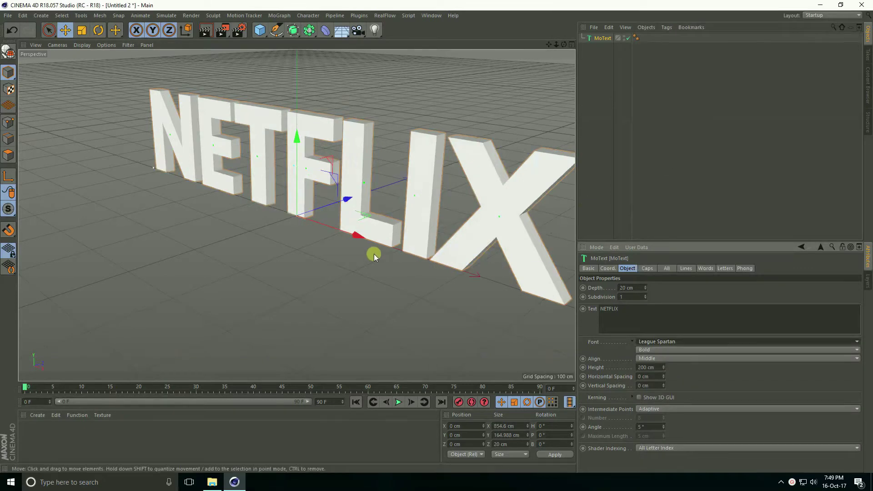
Give the NETFLIX text a 50 cm depth, viewed front-on.
mouse_move(374, 254)
alt+mouse_down()
mouse_move(437, 238)
mouse_move(381, 216)
alt+mouse_up()
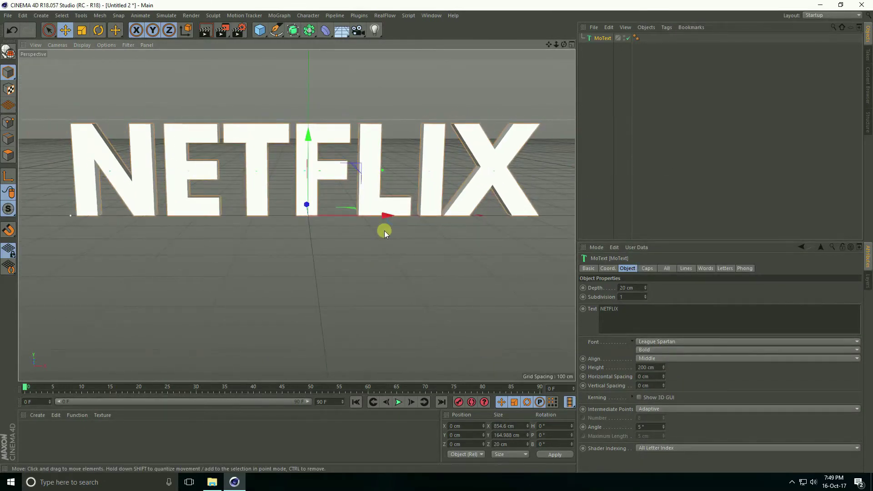
double_click(630, 288)
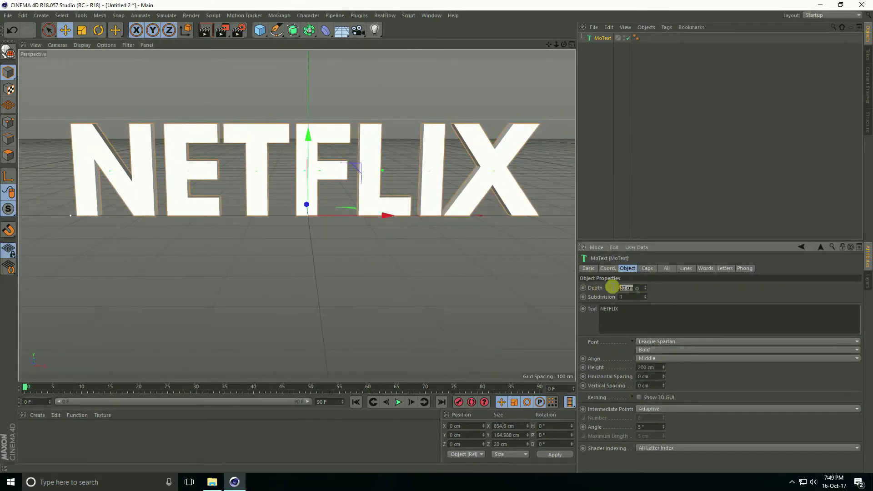
text(50)
key(Return)
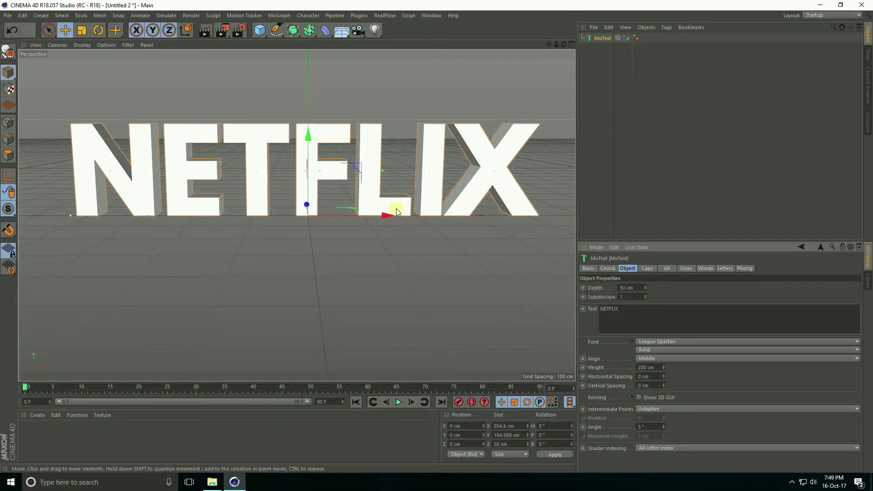
click(325, 29)
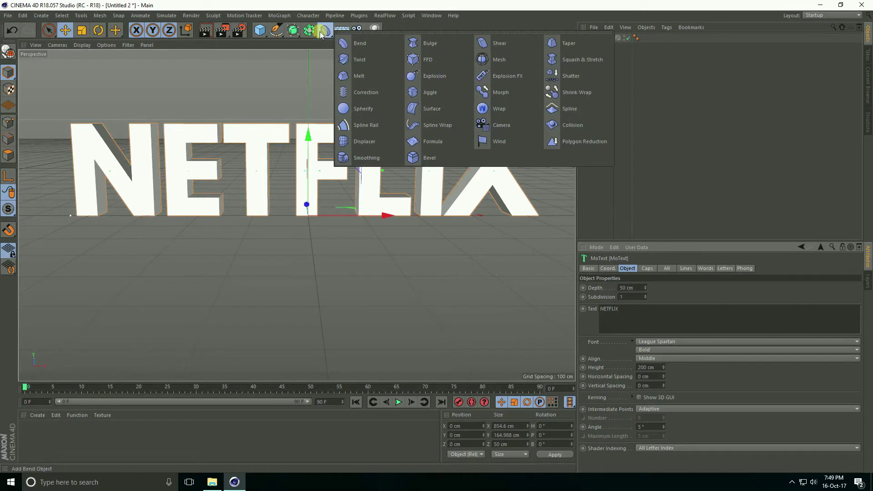
Add a Bulge deformer with -50% strength and 90% curvature.
click(431, 46)
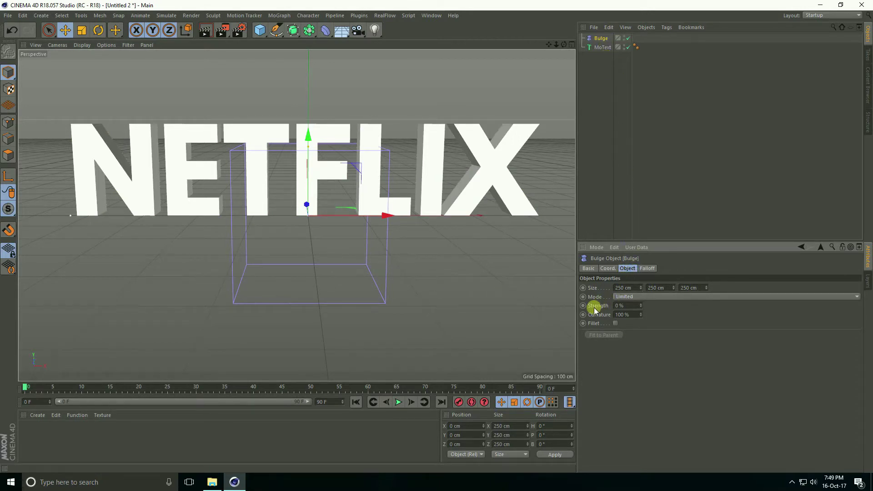
click(628, 306)
text(-50)
key(Return)
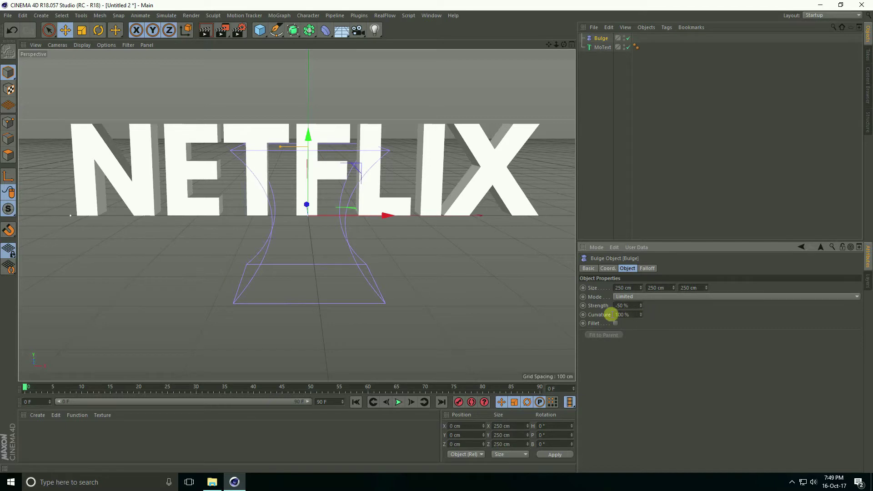
click(628, 316)
text(90)
key(Return)
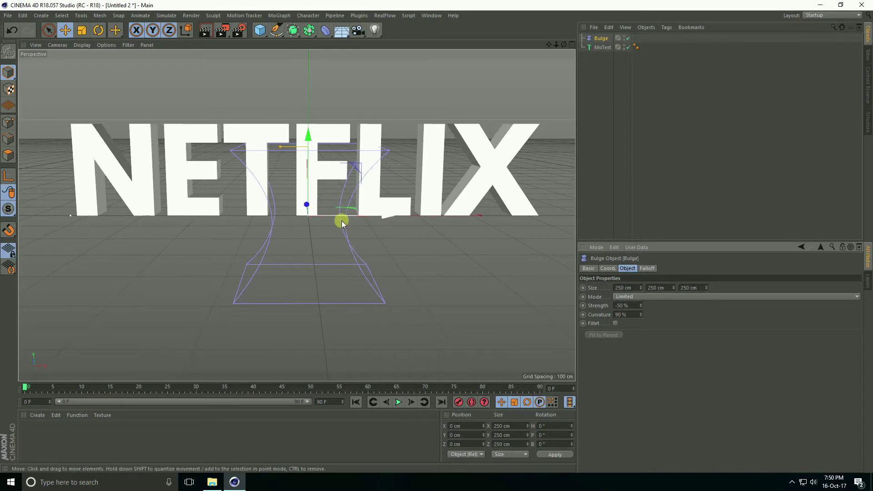
Rotate the Bulge exactly 90° on its bank (B) axis.
click(99, 30)
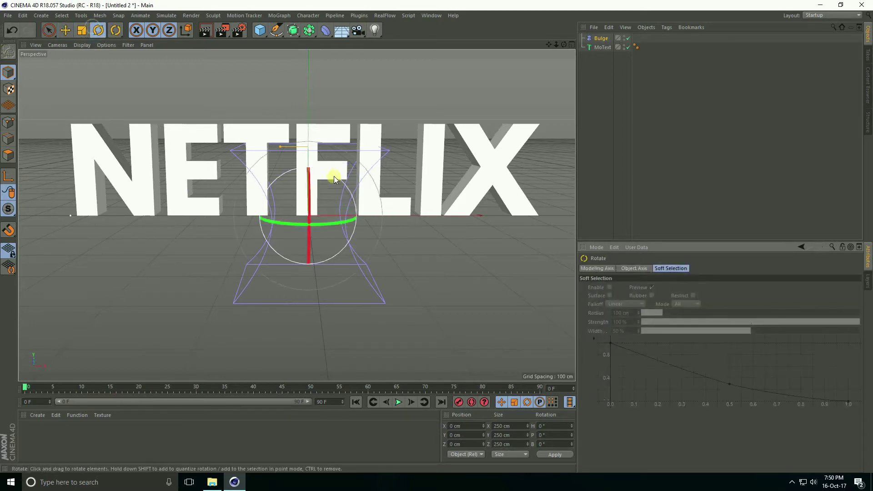
mouse_move(334, 174)
mouse_down()
mouse_move(367, 213)
mouse_move(383, 265)
mouse_up()
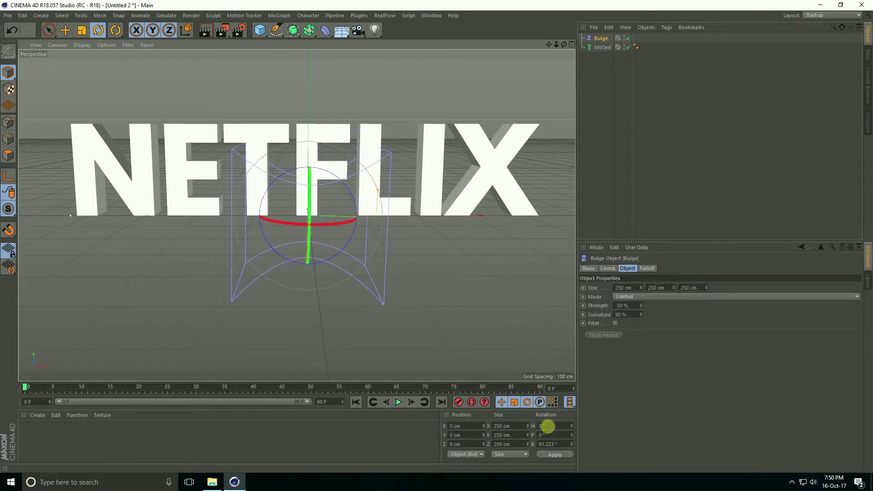
click(559, 444)
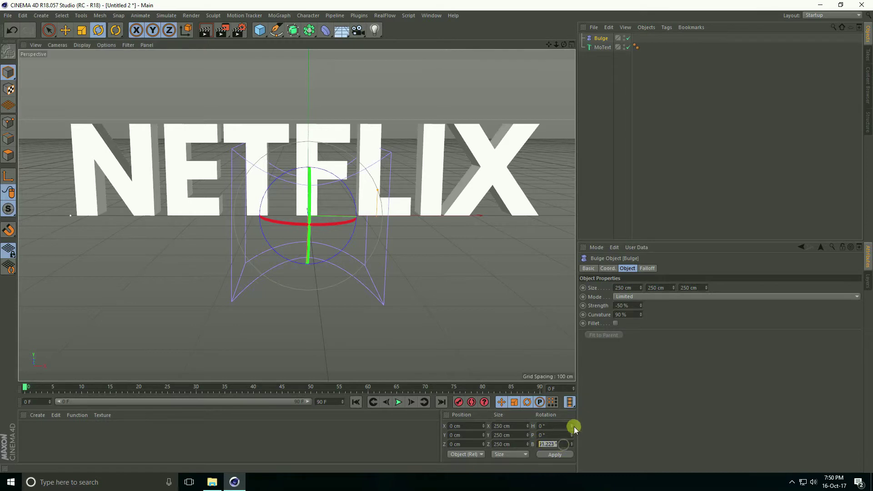
text(90)
key(Return)
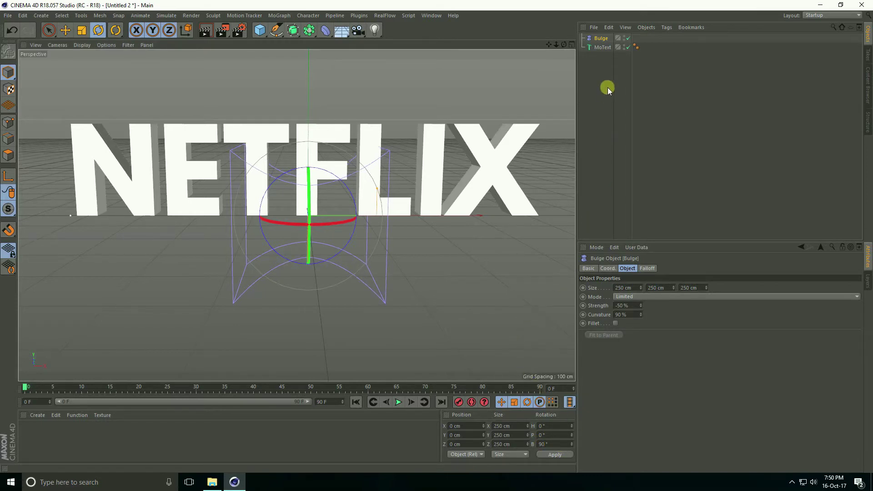
Nest the Bulge under the NETFLIX MoText and fit it to its parent.
drag(600, 43, 603, 47)
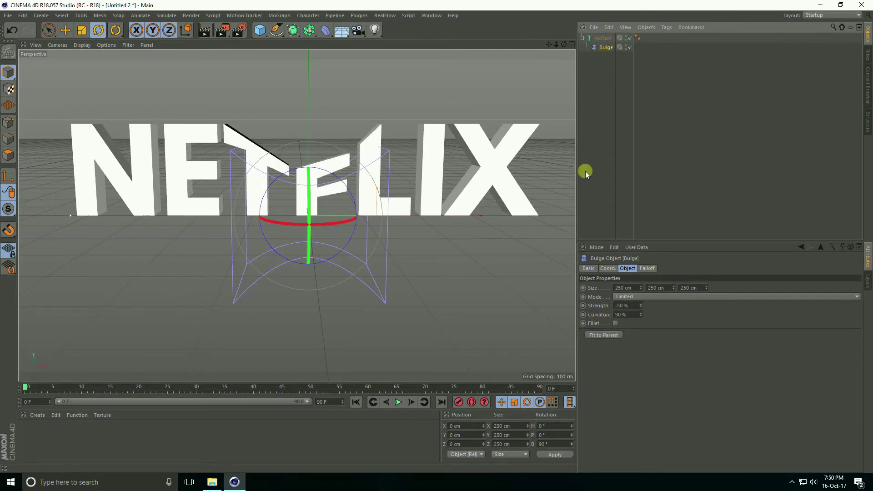
mouse_move(336, 202)
alt+mouse_down()
mouse_move(377, 206)
mouse_move(321, 204)
alt+mouse_up()
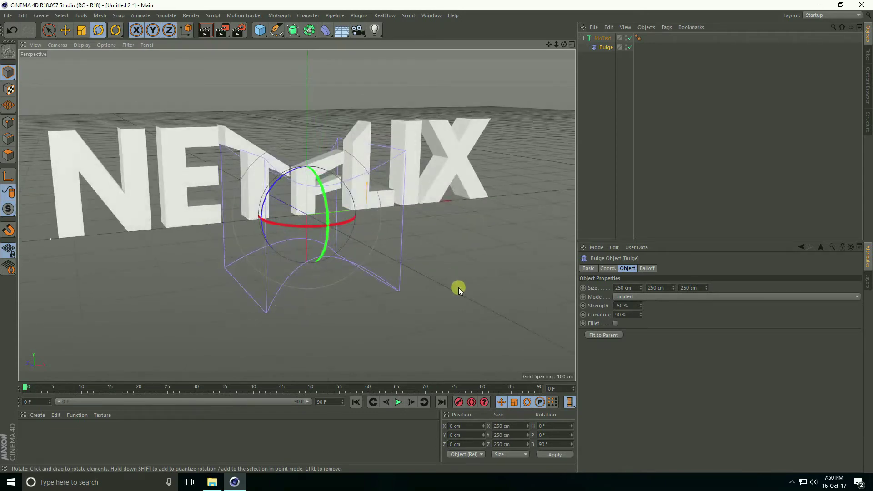
click(613, 334)
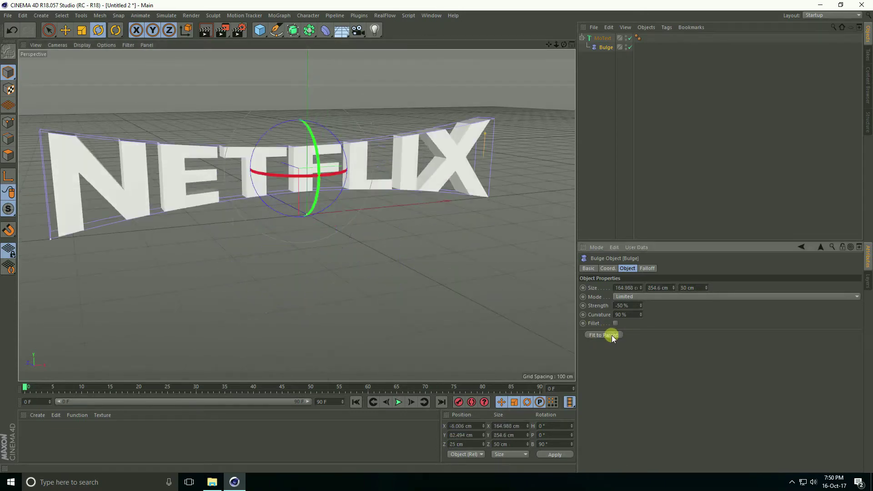
Raise the Bulge to about 130 cm so the lettering arcs.
click(66, 32)
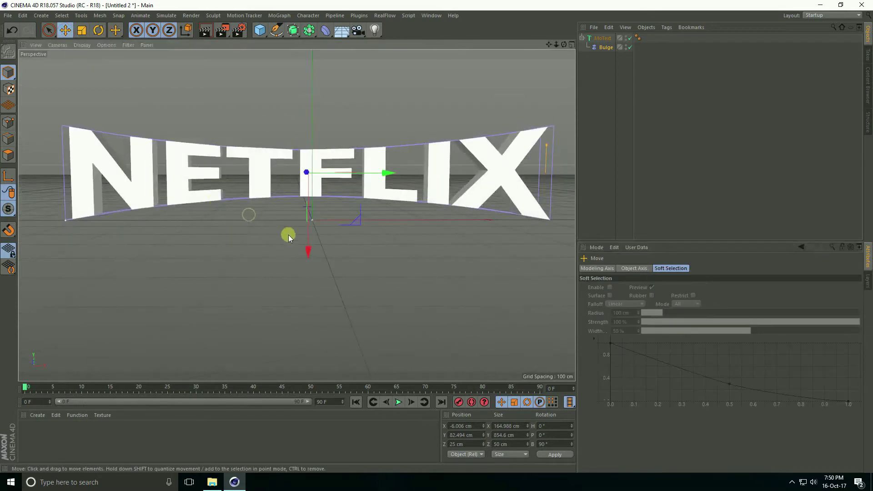
mouse_move(309, 245)
mouse_down()
mouse_move(316, 186)
mouse_move(323, 275)
mouse_move(337, 222)
mouse_up()
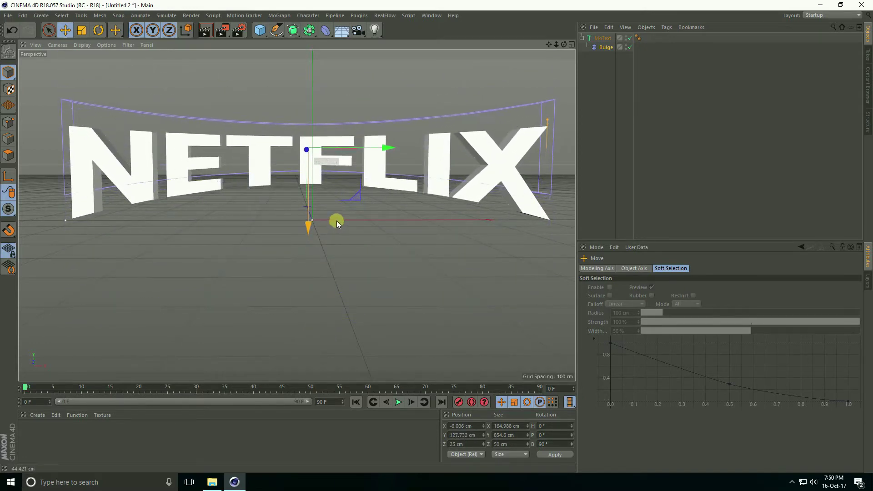
drag(337, 221, 336, 219)
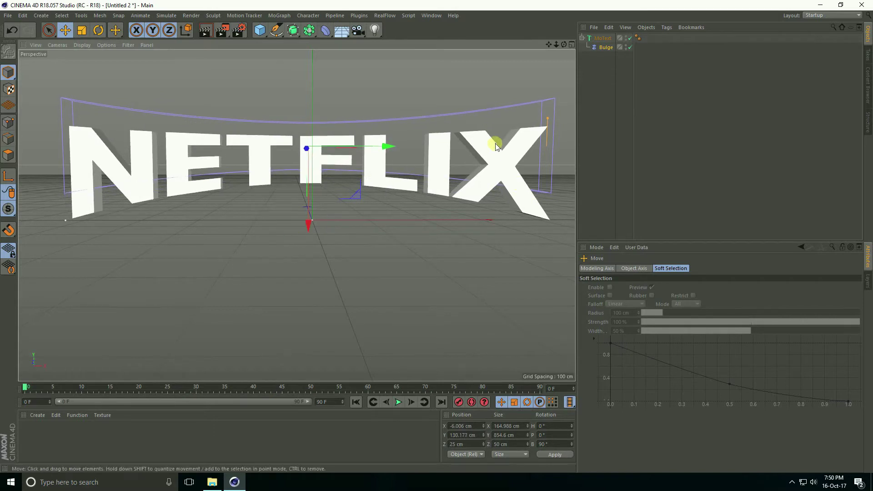
alt+drag(498, 141, 503, 142)
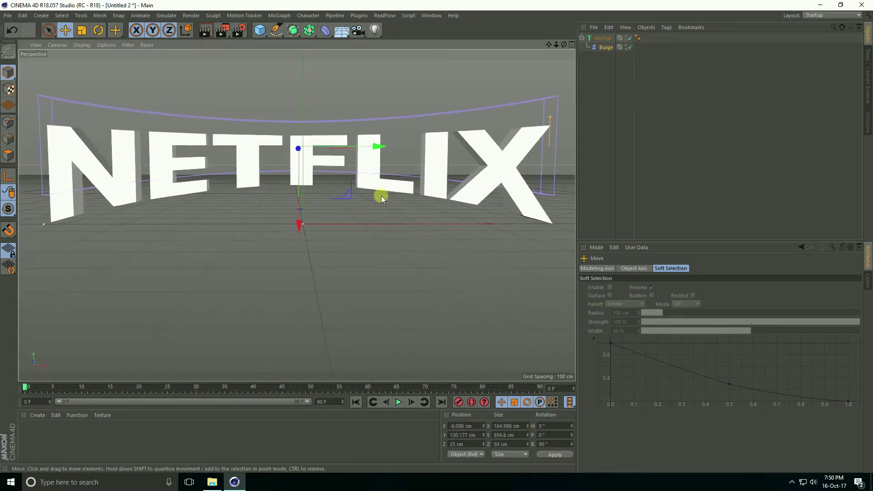
Add a camera to the scene and look through it.
drag(358, 30, 384, 50)
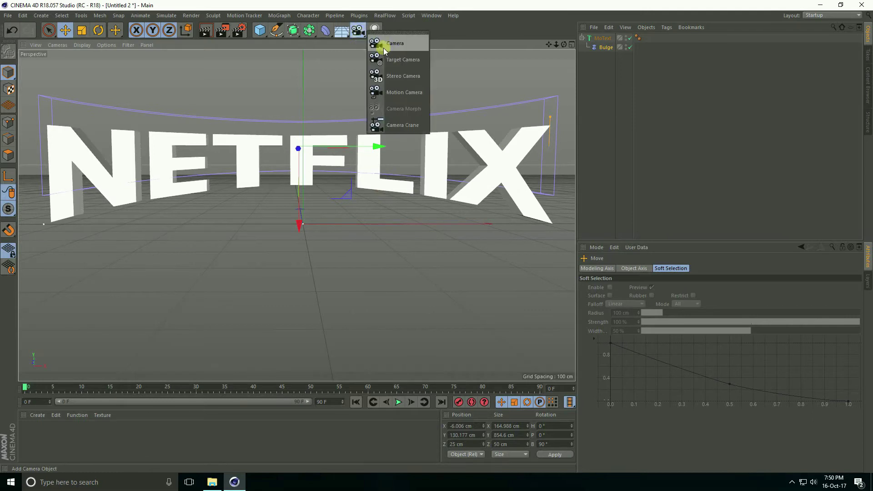
click(385, 49)
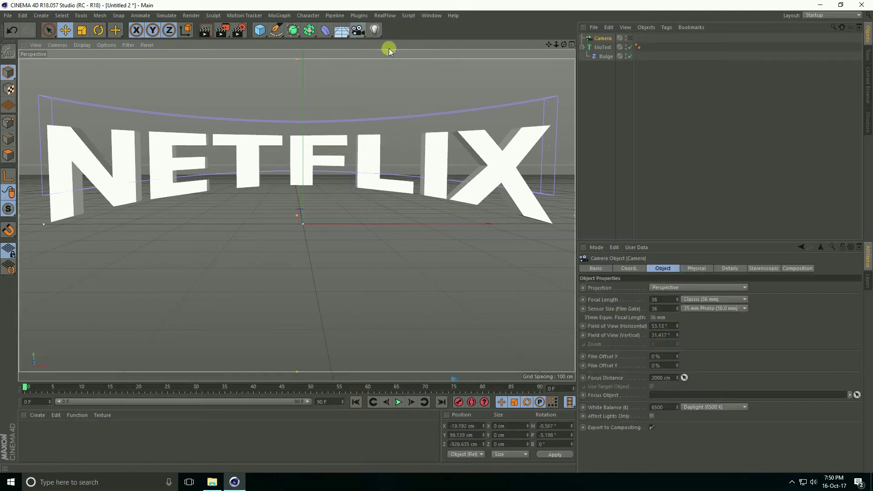
click(630, 39)
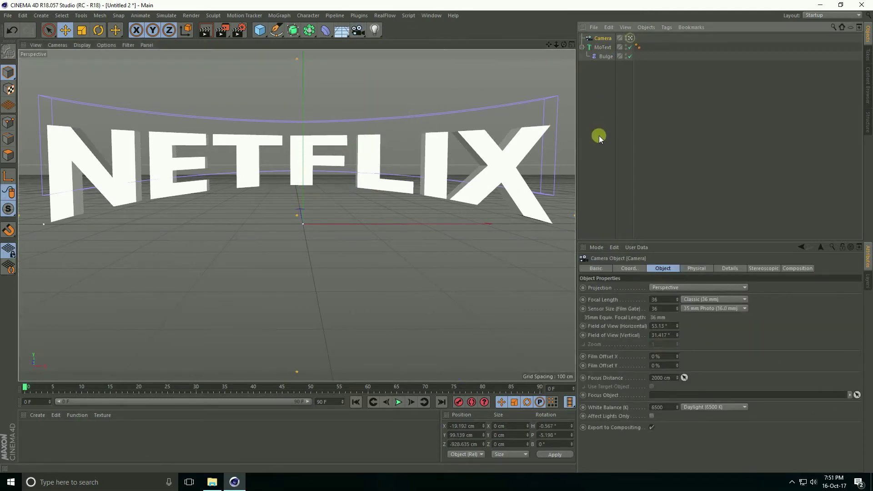
Zero the camera's heading and pitch rotation and reframe the NETFLIX text.
click(546, 426)
text(0)
key(Tab)
text(0)
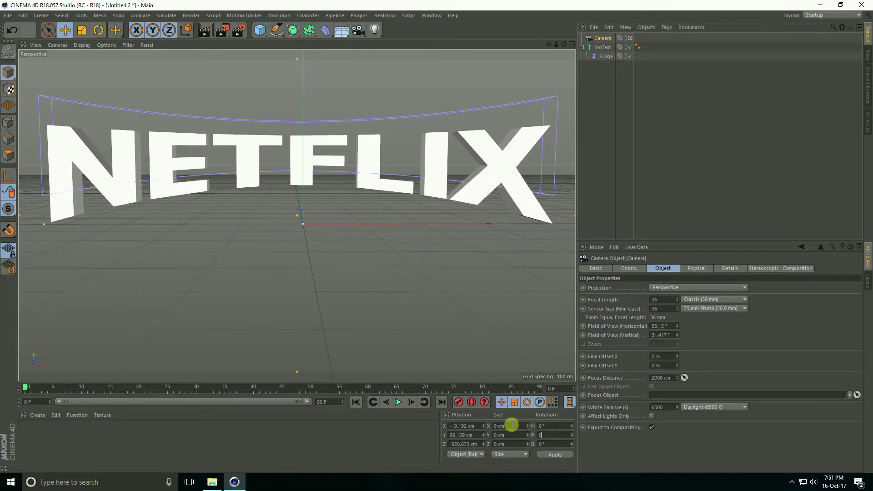
key(Return)
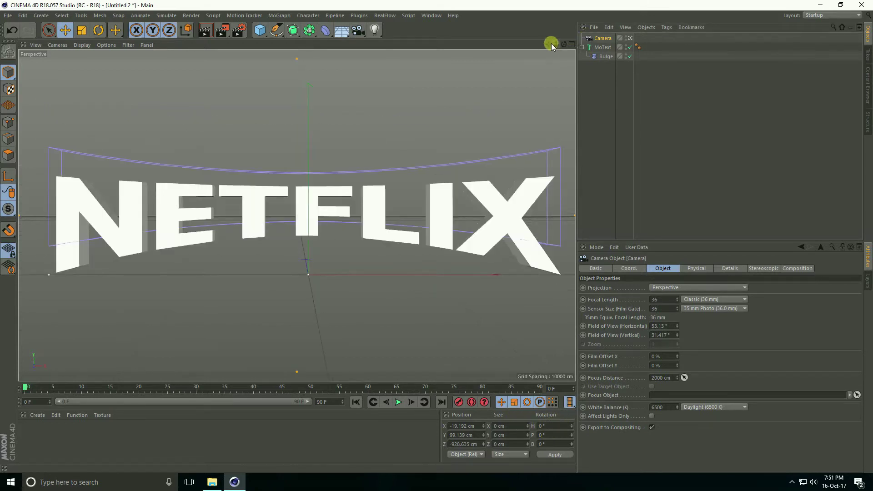
drag(551, 44, 436, 237)
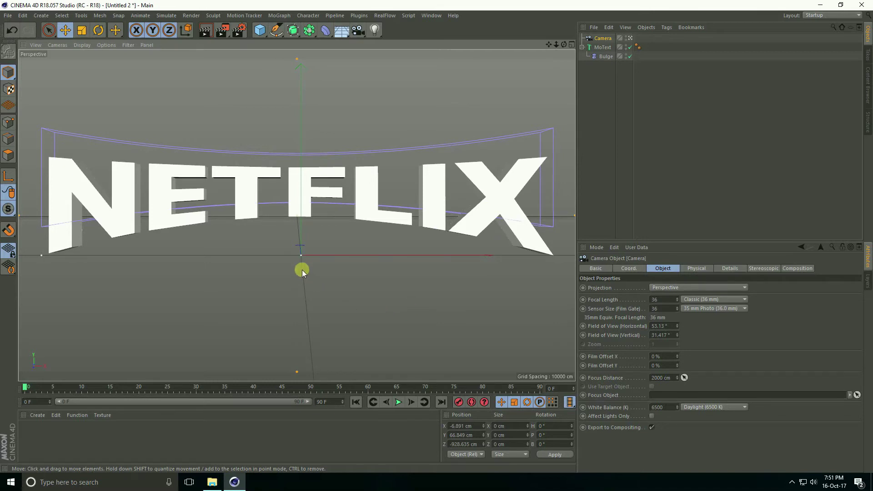
click(37, 414)
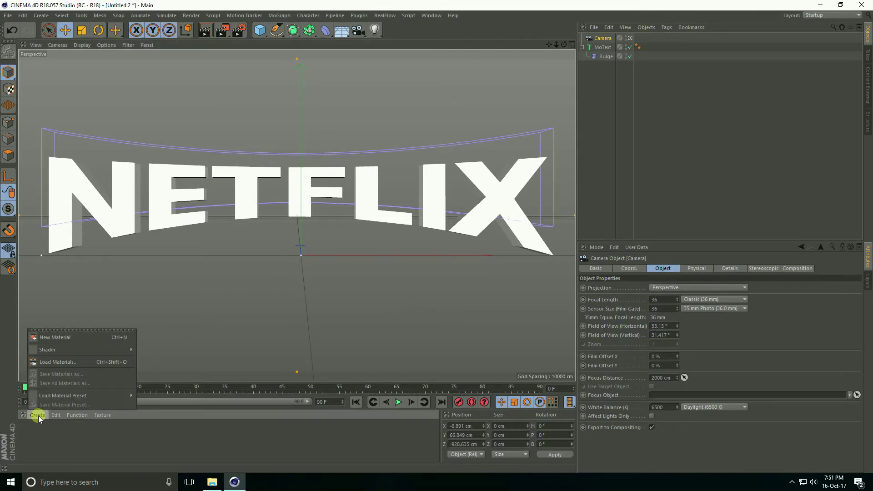
Load the MercyMat file from Desktop > Cinema 4d studio lights & Materials.
click(72, 362)
click(38, 91)
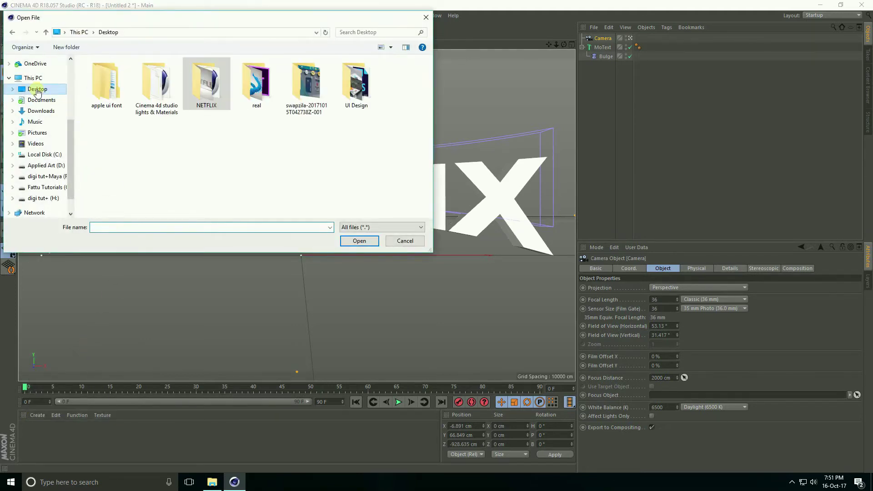
click(146, 108)
mouse_move(157, 87)
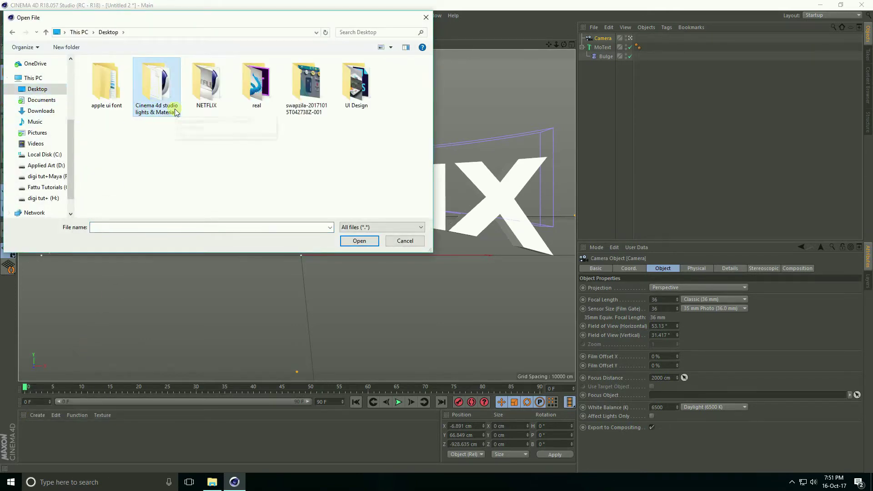
double_click(161, 106)
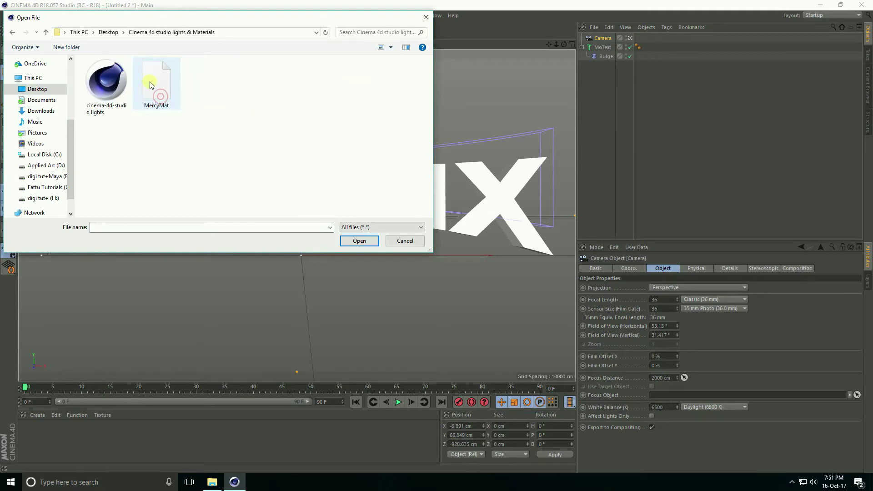
click(151, 100)
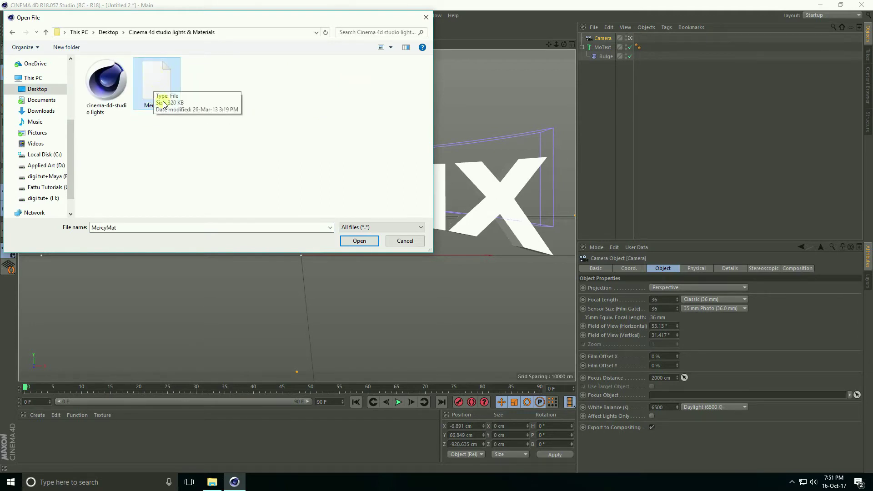
click(359, 242)
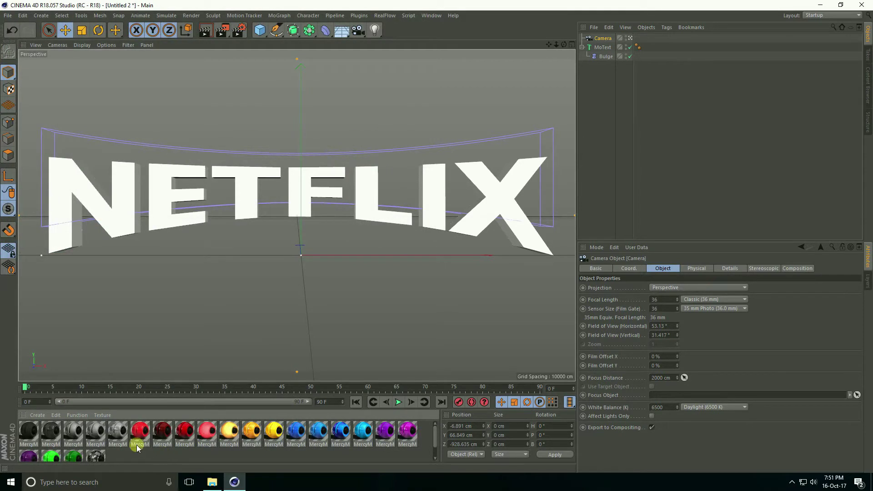
Compare the MercyMat swatches and apply the red material to the NETFLIX MoText.
click(184, 431)
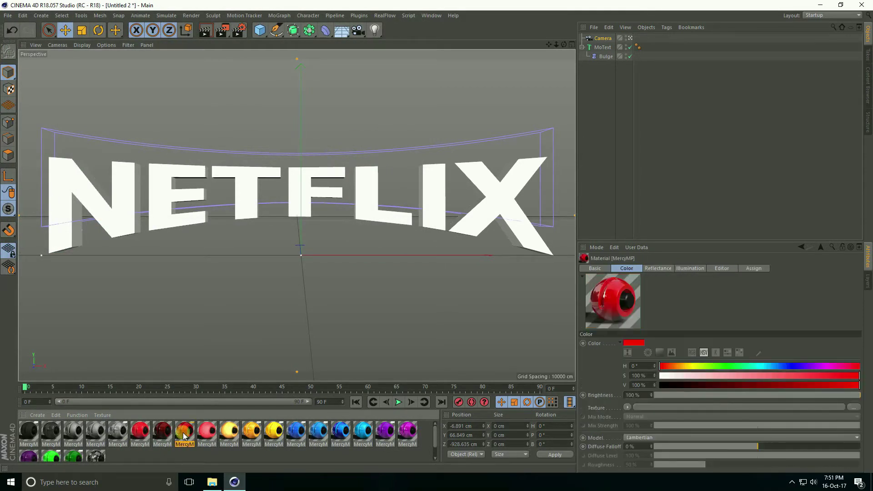
click(116, 440)
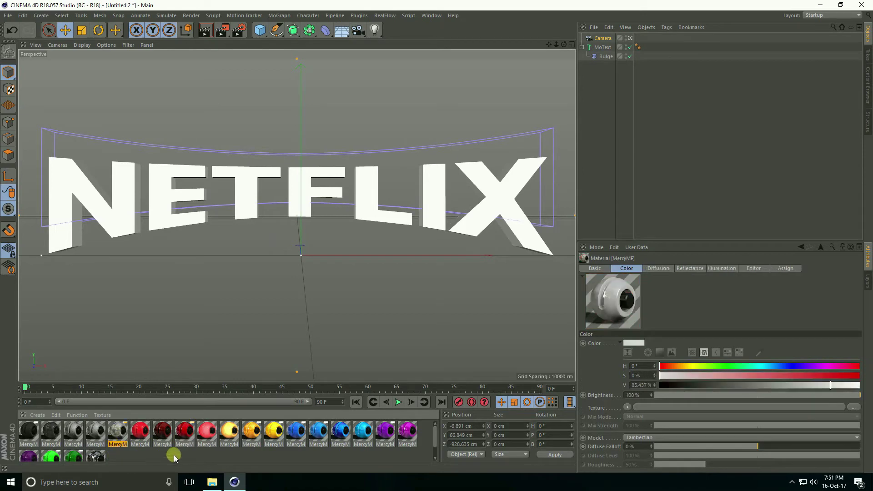
click(185, 432)
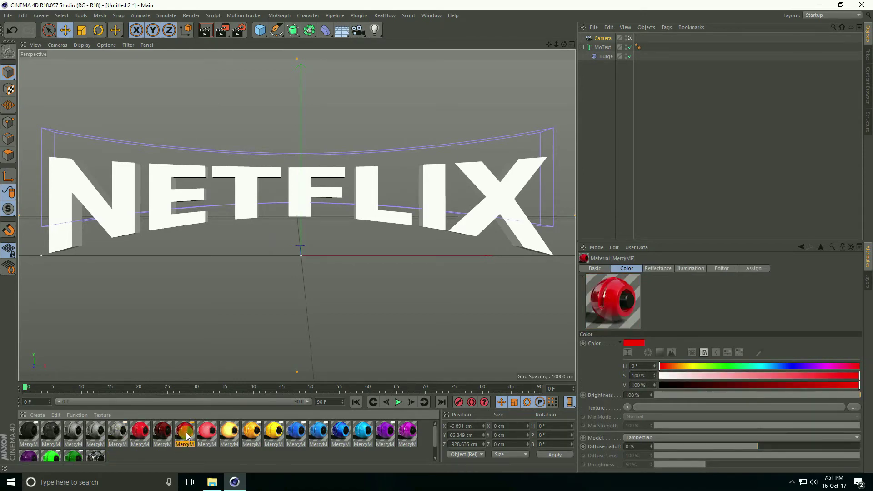
drag(185, 435, 594, 49)
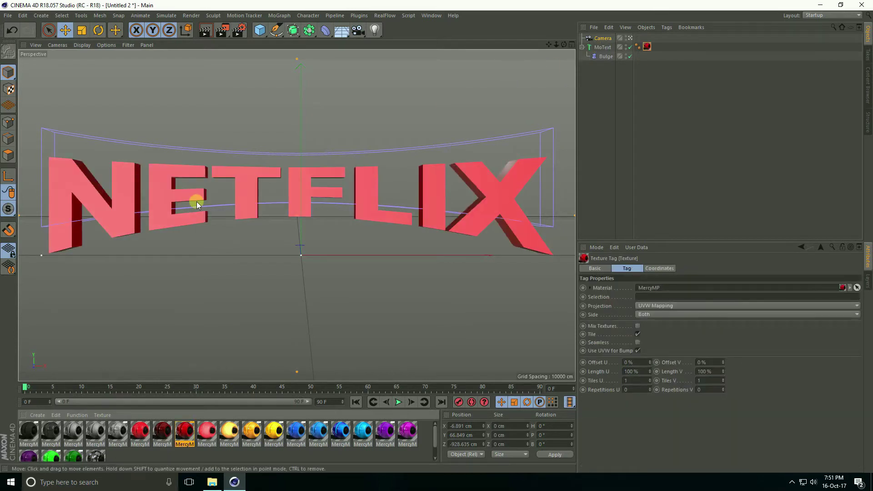
Disable Diffusion on the white MercyMP material and apply it to the NETFLIX text.
click(117, 436)
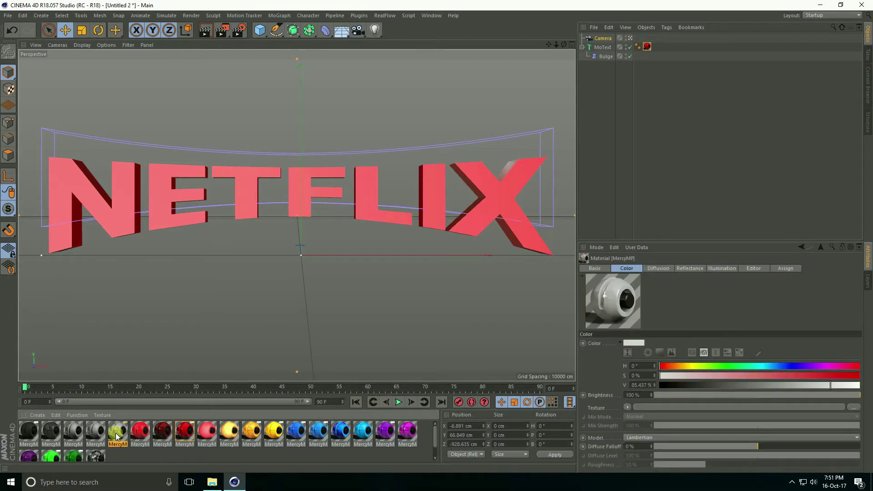
double_click(118, 435)
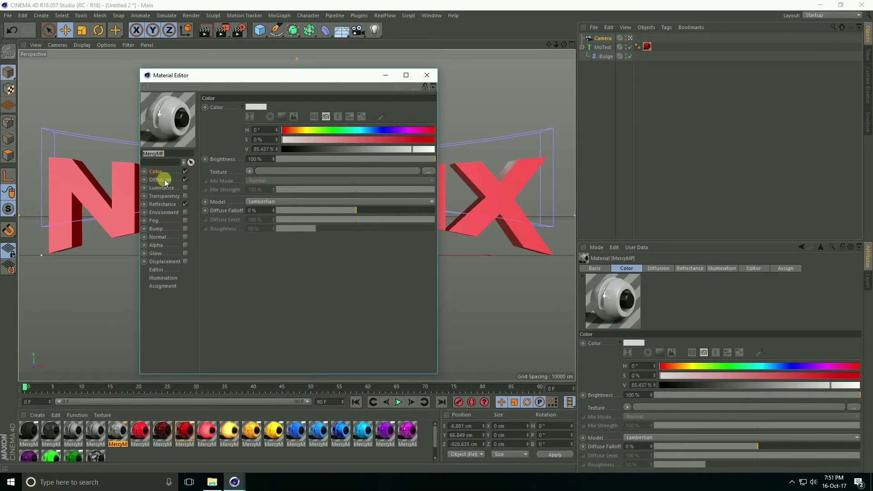
click(185, 179)
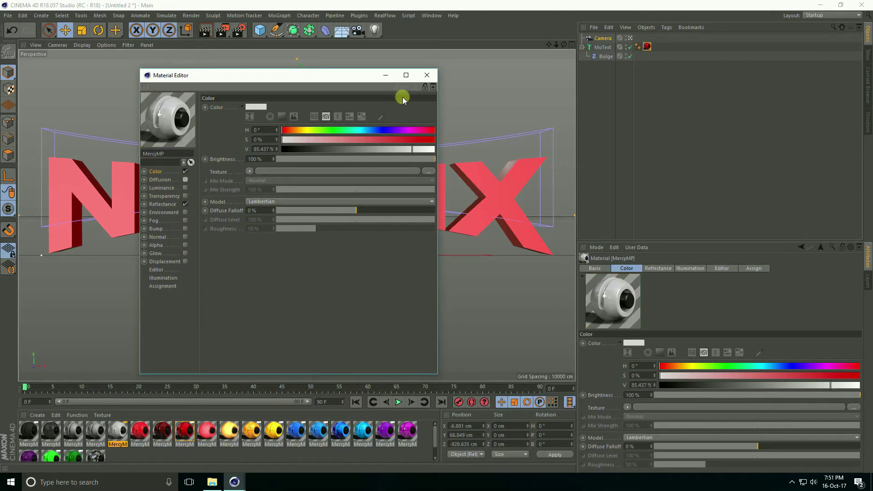
click(426, 75)
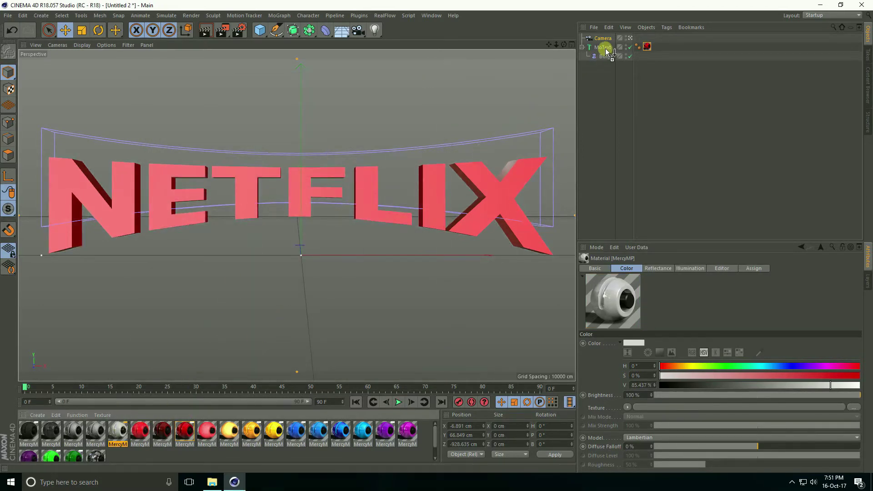
drag(121, 431, 604, 46)
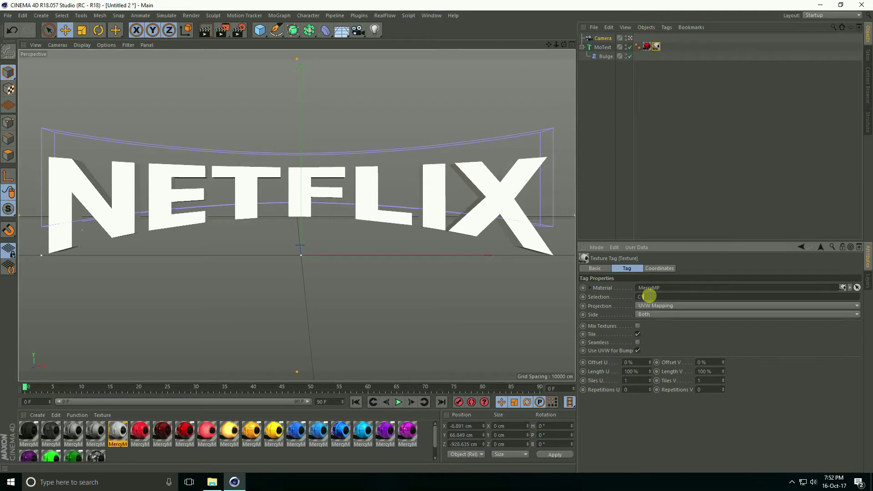
key(Return)
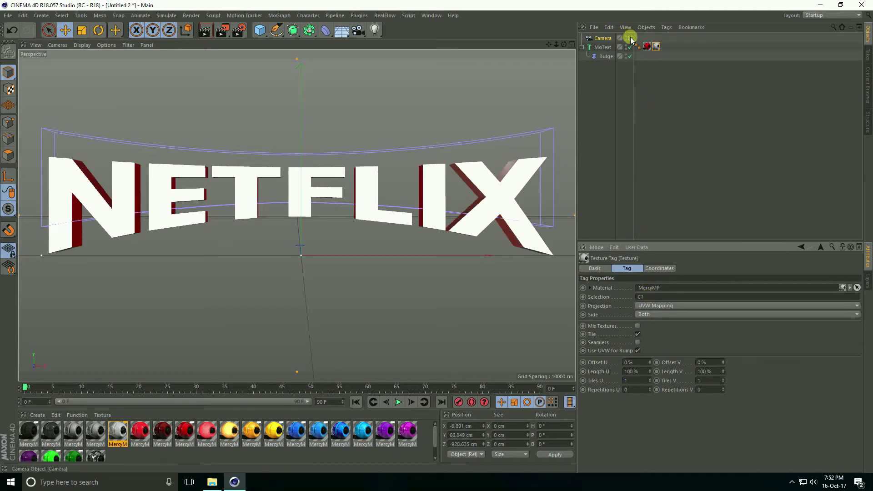
Leave the camera view and orbit in to check the white caps over red sides.
click(628, 38)
right_click(339, 101)
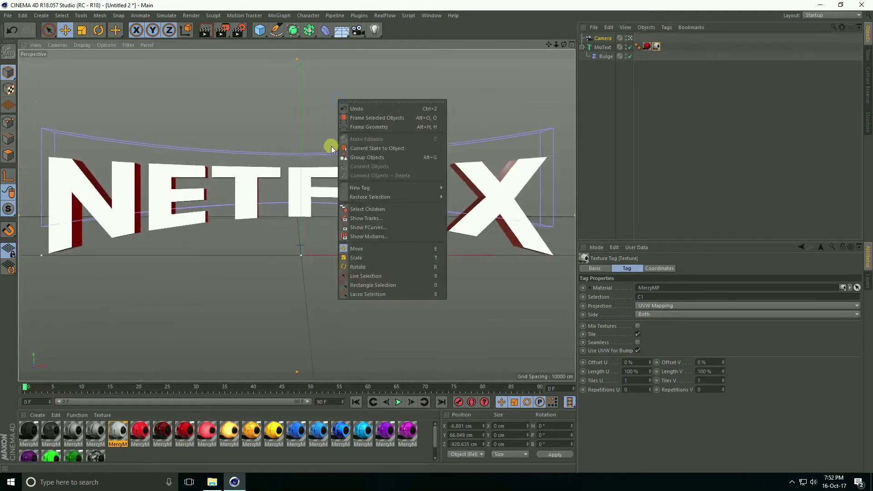
click(271, 168)
click(628, 39)
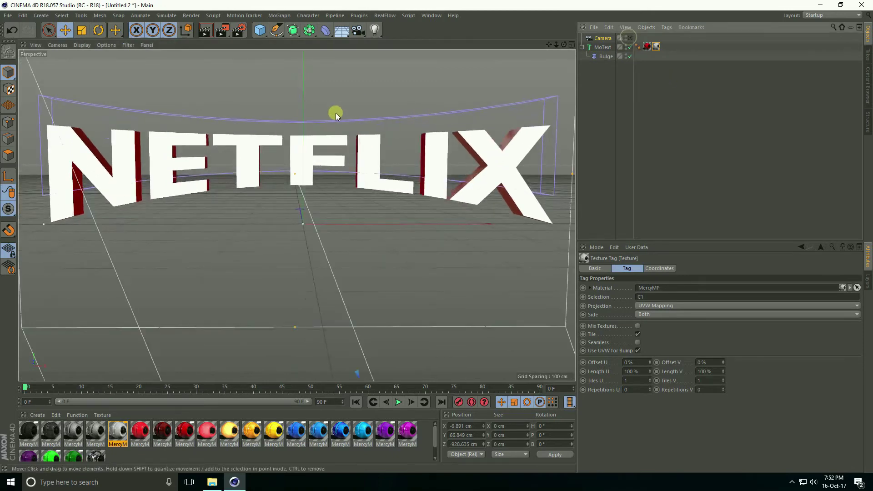
scroll(349, 120, up, 5)
mouse_move(362, 179)
alt+mouse_down()
mouse_move(436, 229)
mouse_move(420, 223)
alt+mouse_up()
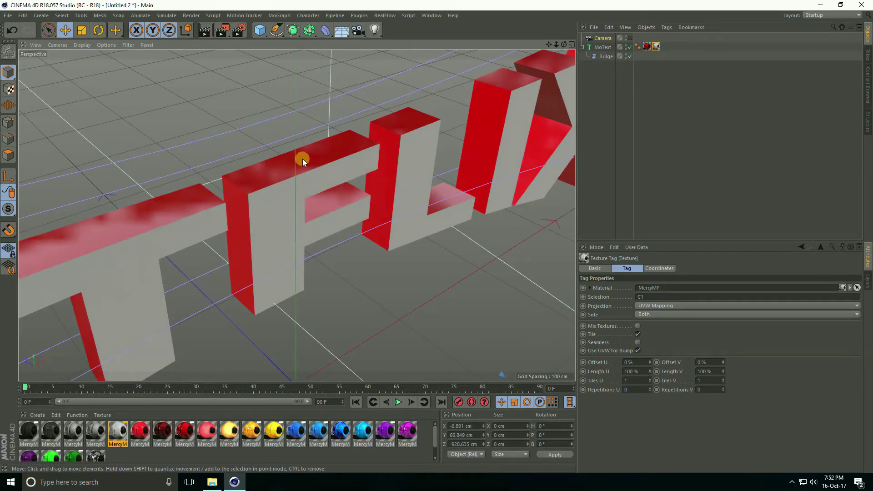
Increase the MoText depth from 50 cm to 75 cm and return to camera view.
click(603, 47)
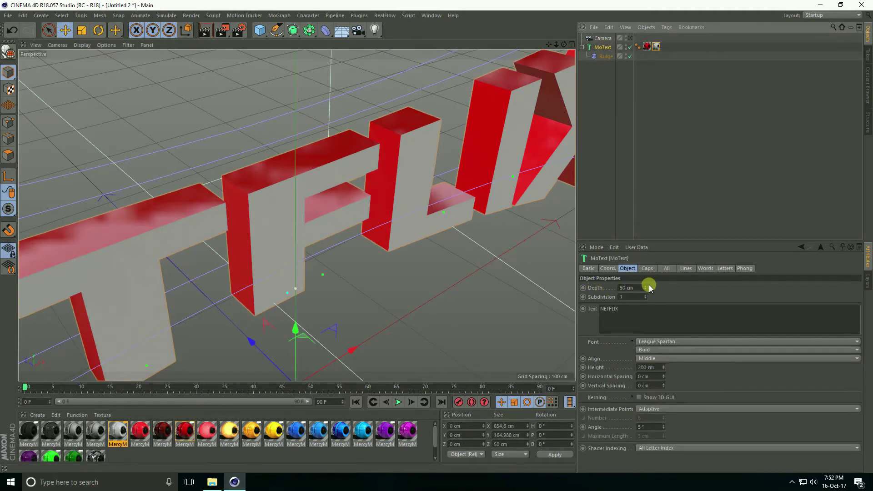
drag(645, 286, 644, 289)
text(75)
click(629, 38)
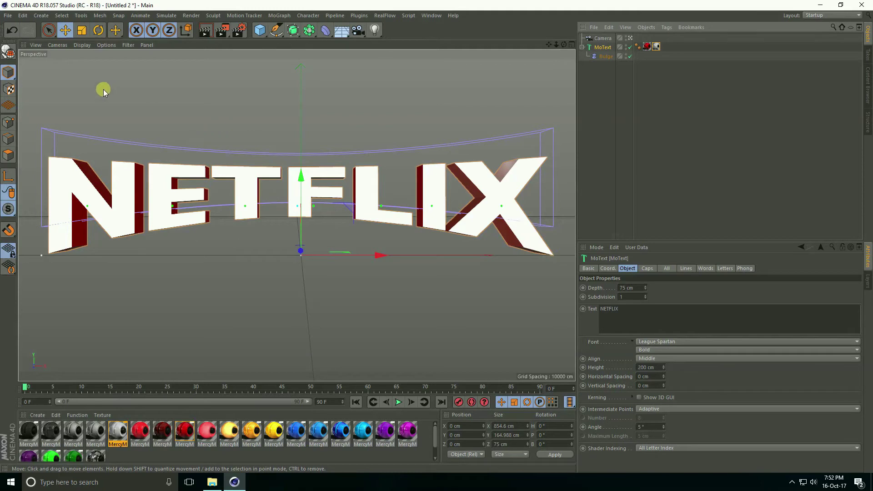
click(8, 15)
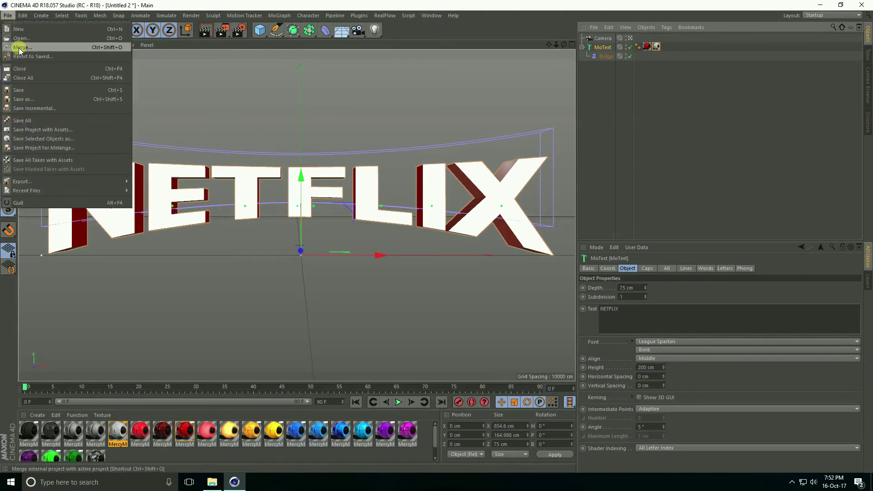
Merge the cinema-4d-studio lights file from the studio lights & Materials folder.
click(20, 48)
click(101, 90)
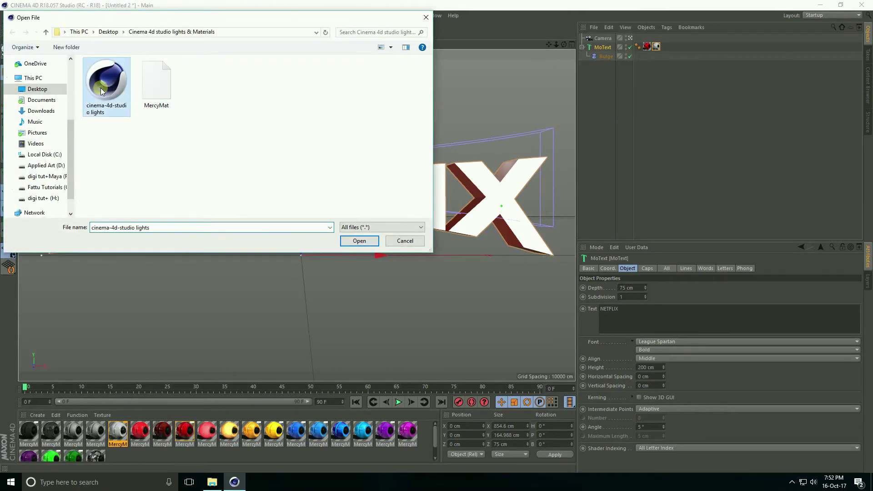
click(359, 241)
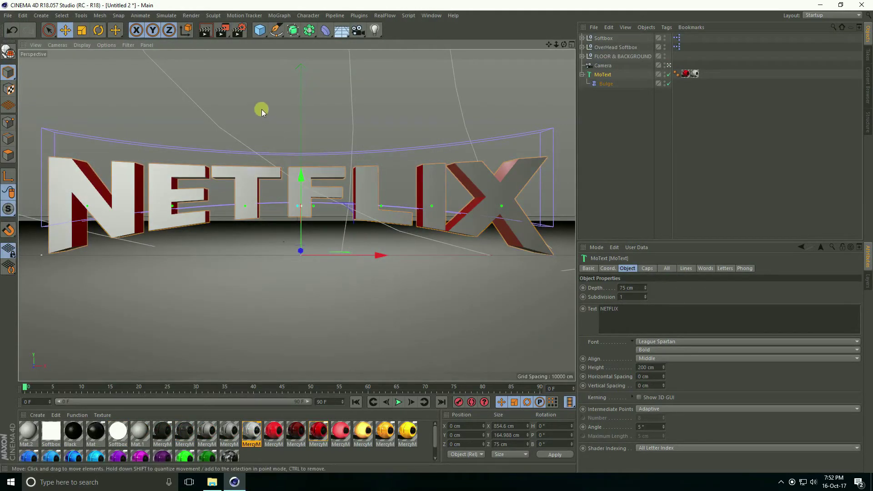
Add Global Illumination as a render effect in Render Settings.
click(235, 33)
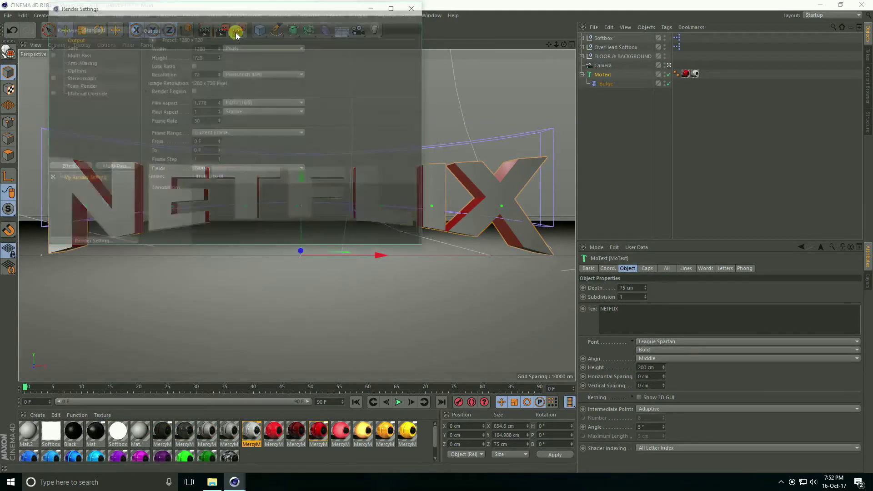
click(66, 166)
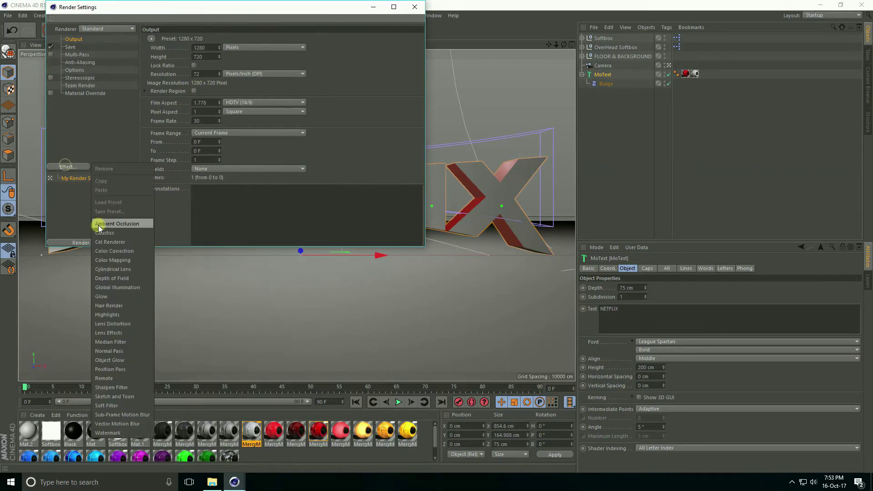
click(110, 224)
click(65, 167)
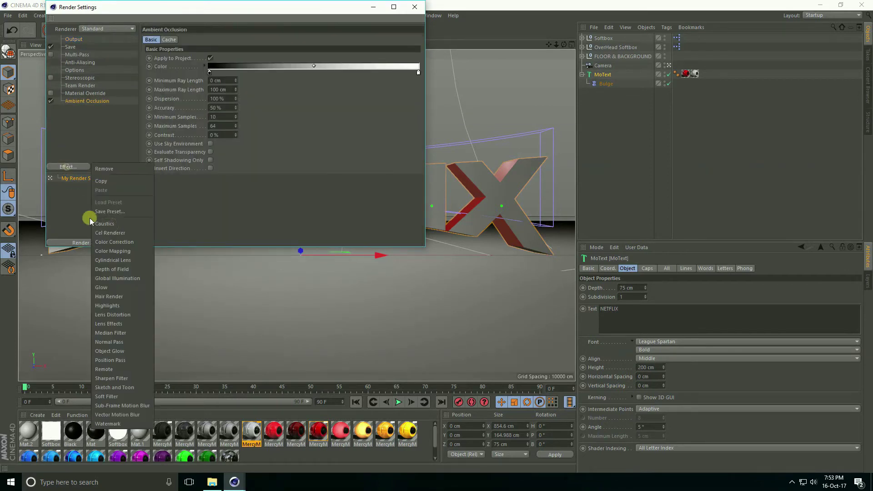
click(108, 278)
Set the anti-aliasing quality to Best.
click(69, 63)
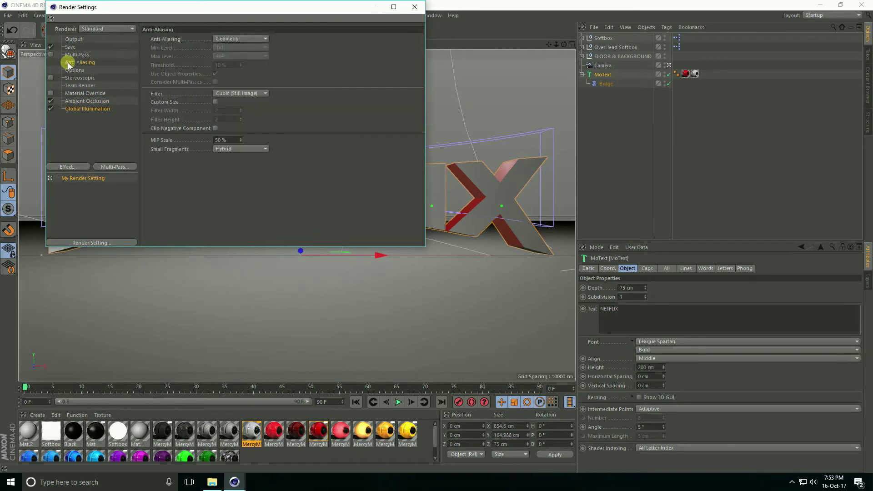
click(230, 39)
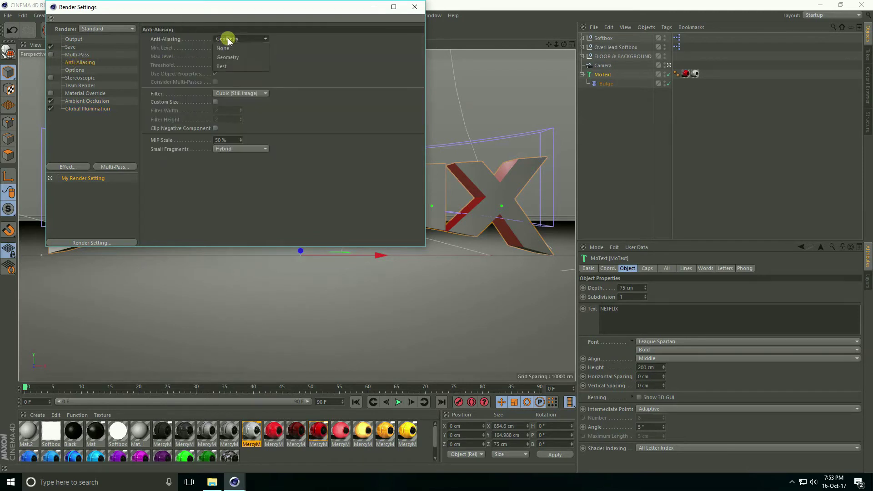
click(228, 64)
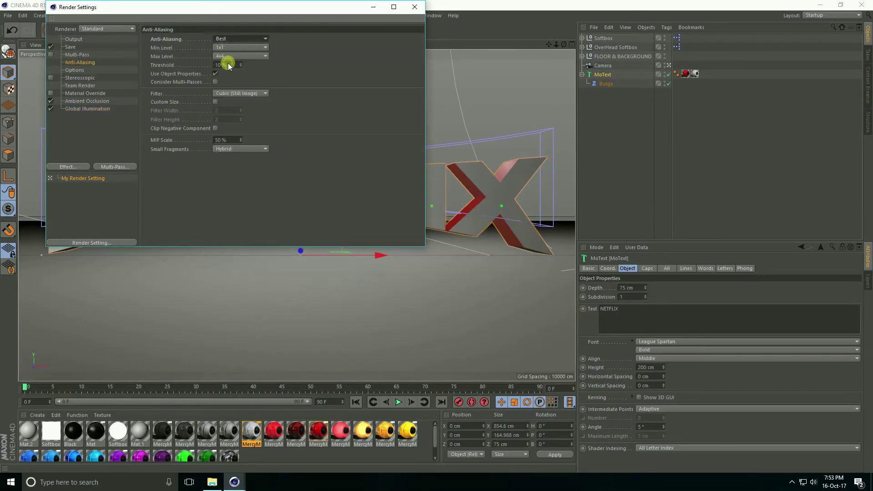
Set the output size to 1920 × 1080 and close Render Settings.
click(73, 39)
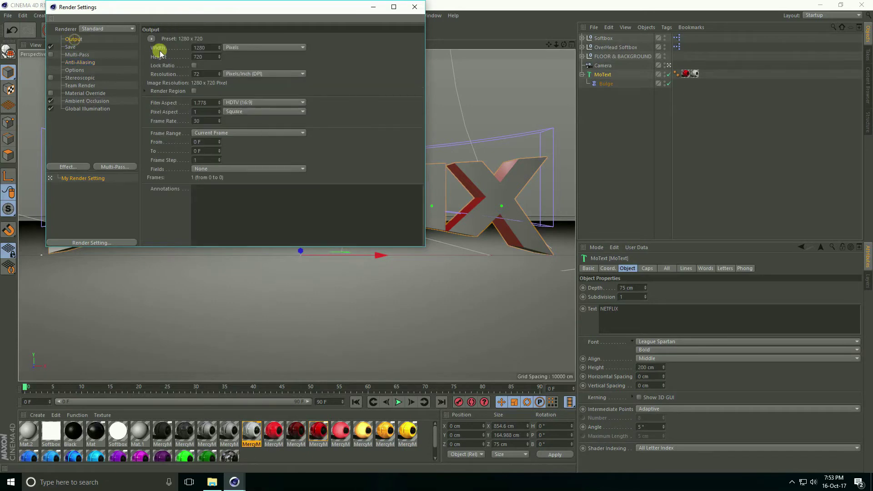
click(207, 47)
text(192)
text(0)
key(Tab)
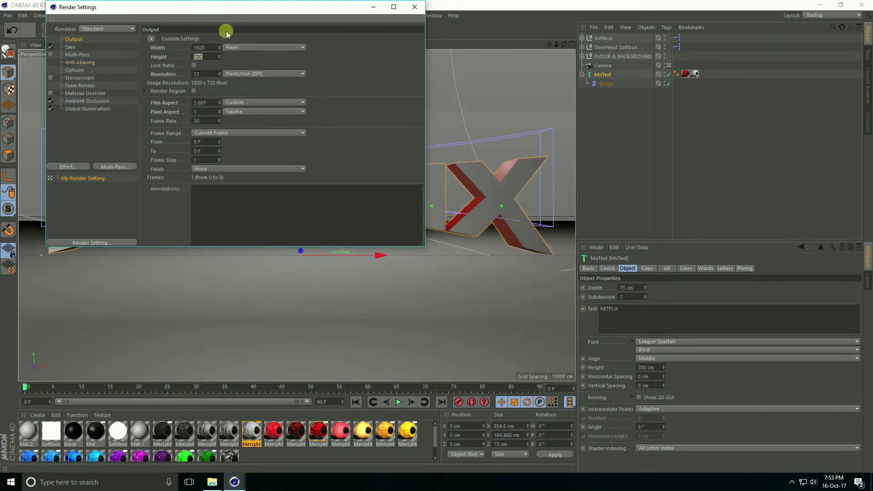
text(1080)
key(Return)
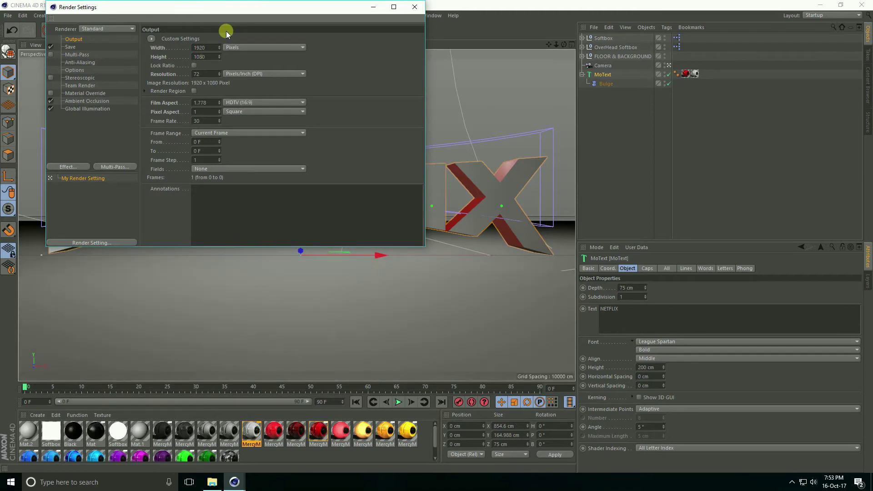
click(411, 9)
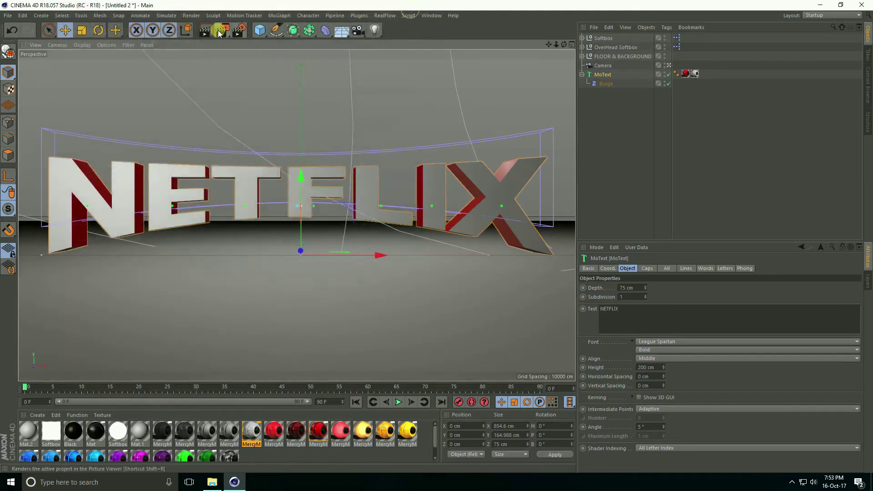
Render the NETFLIX scene at 1920 × 1080 to the Picture Viewer.
click(220, 32)
click(209, 136)
scroll(234, 305, down, 1)
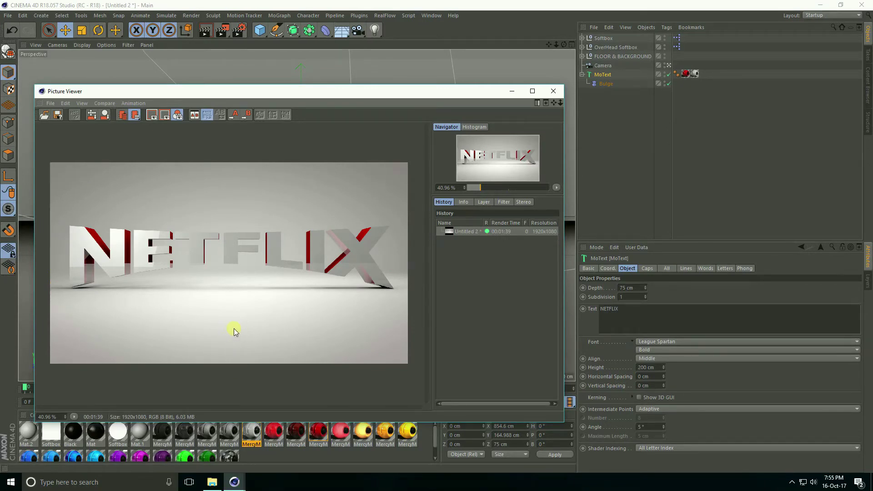
Enable the Picture Viewer filter with Saturation 20% and Contrast 10%.
click(503, 202)
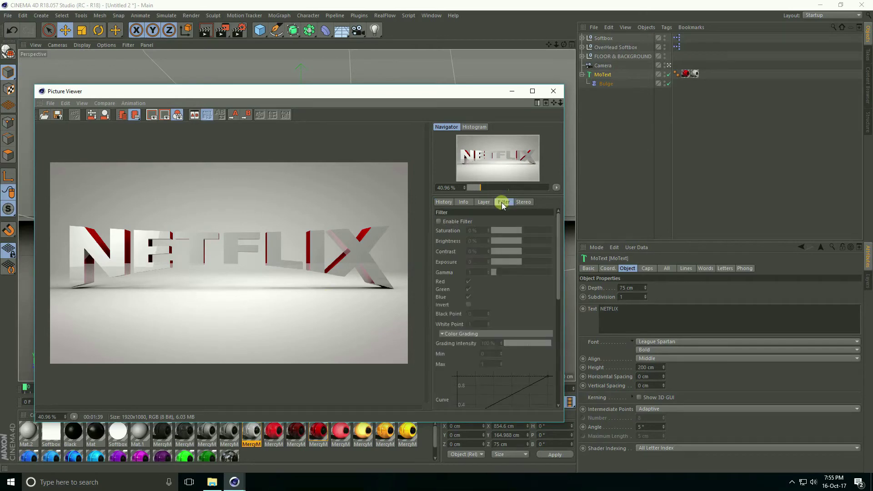
click(439, 222)
click(474, 231)
text(20)
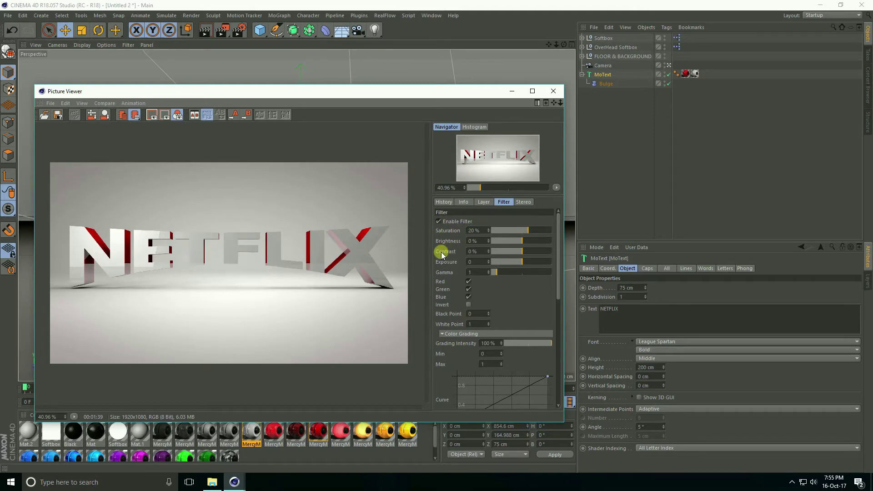
click(475, 252)
text(10)
key(Return)
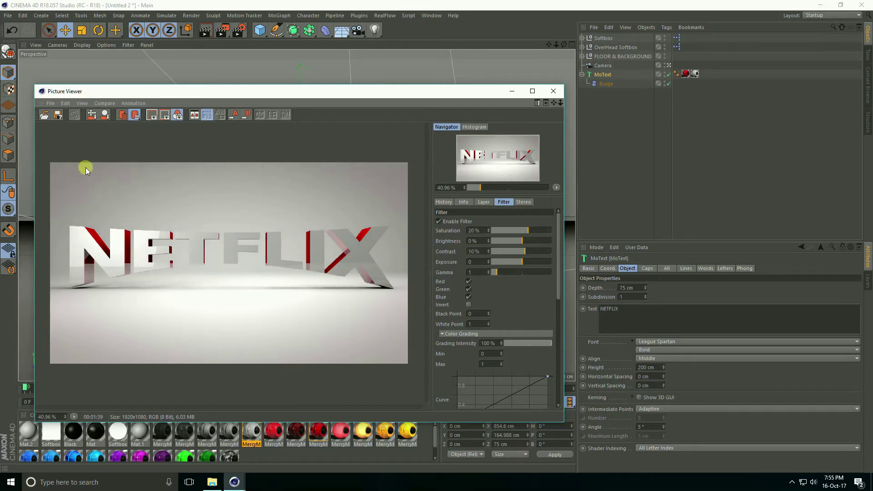
Set the render's save format to JPEG with Use Filter enabled.
click(57, 117)
drag(39, 24, 168, 63)
click(166, 85)
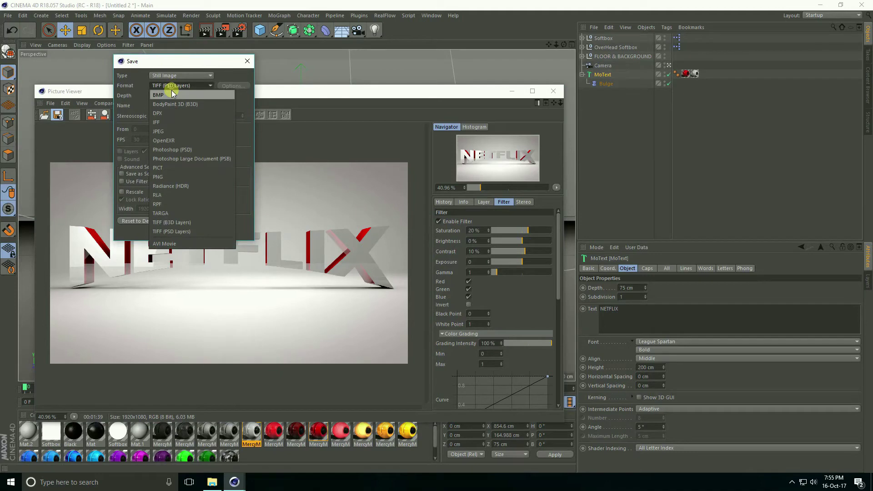
click(166, 129)
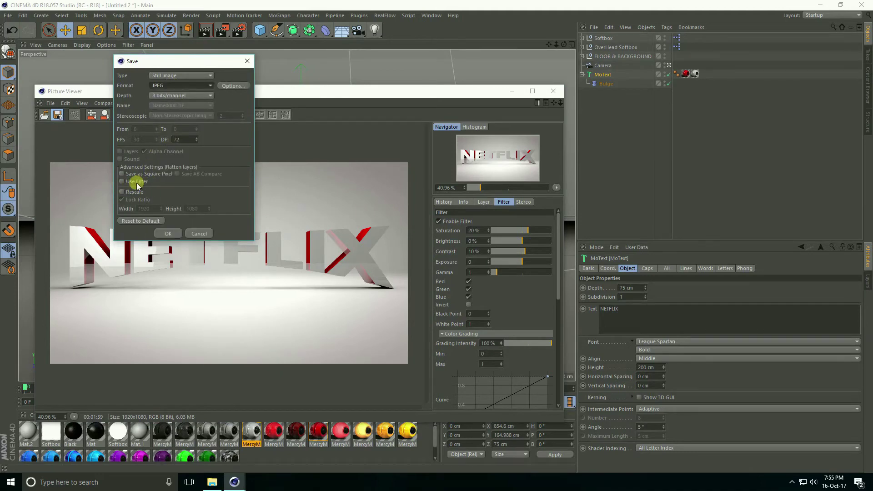
click(122, 182)
click(169, 235)
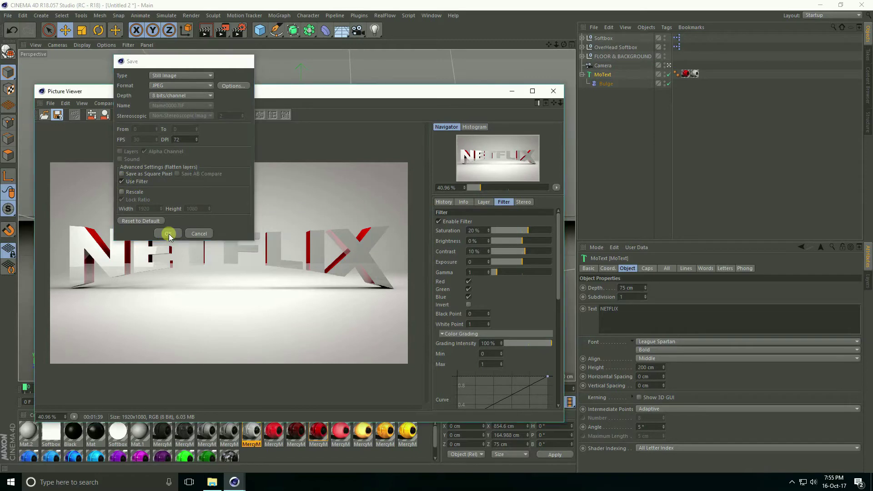
Create a RENDER folder on the Desktop and save the render there.
click(73, 163)
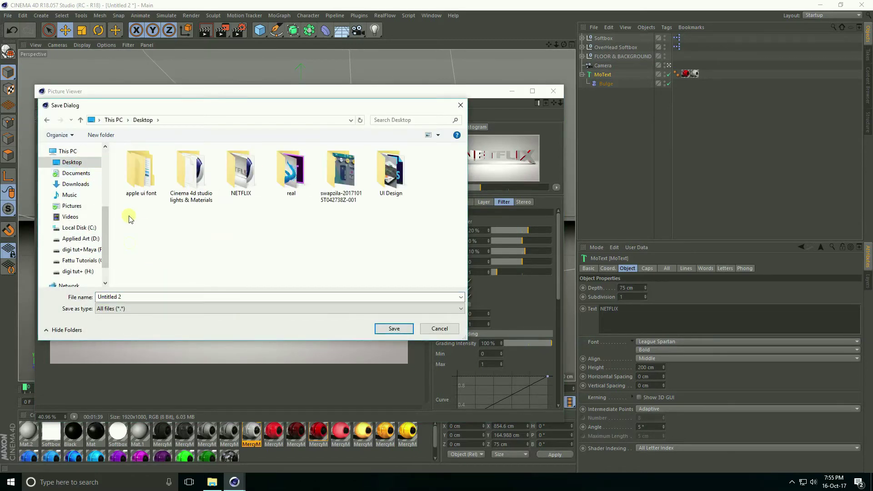
right_click(128, 216)
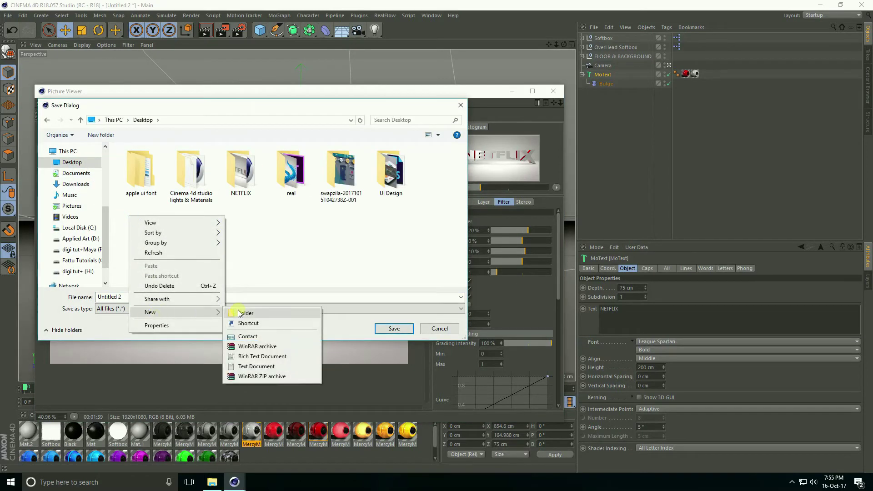
click(235, 308)
text(REN)
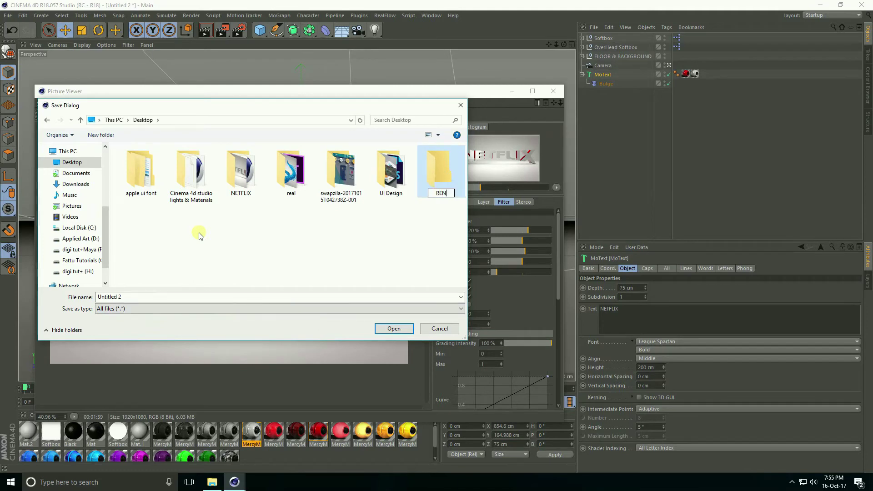
key(Return)
key(Return)
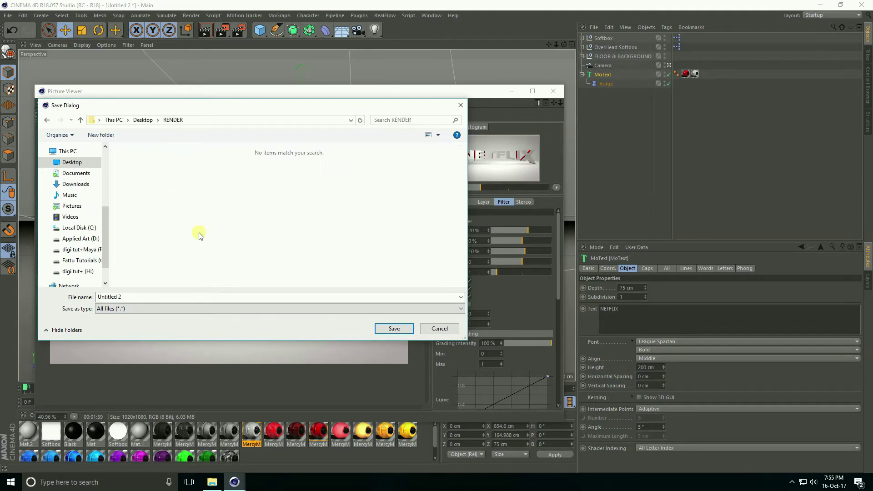
click(180, 297)
text(A)
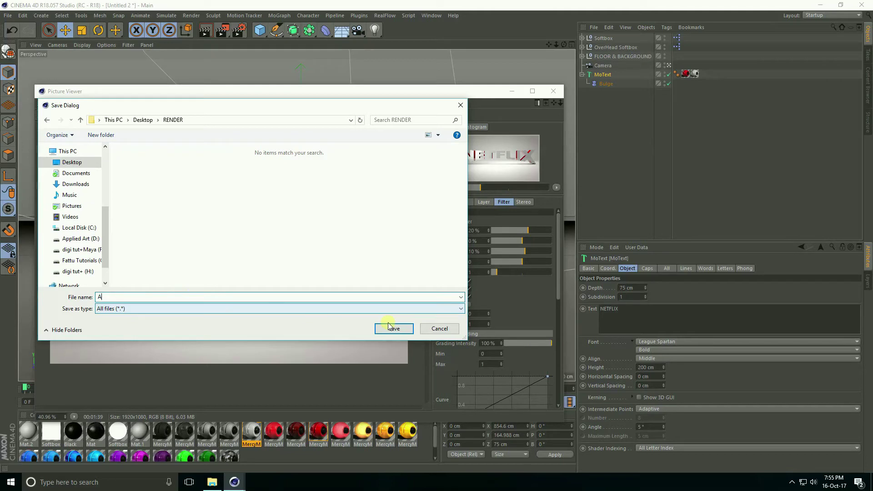
click(394, 328)
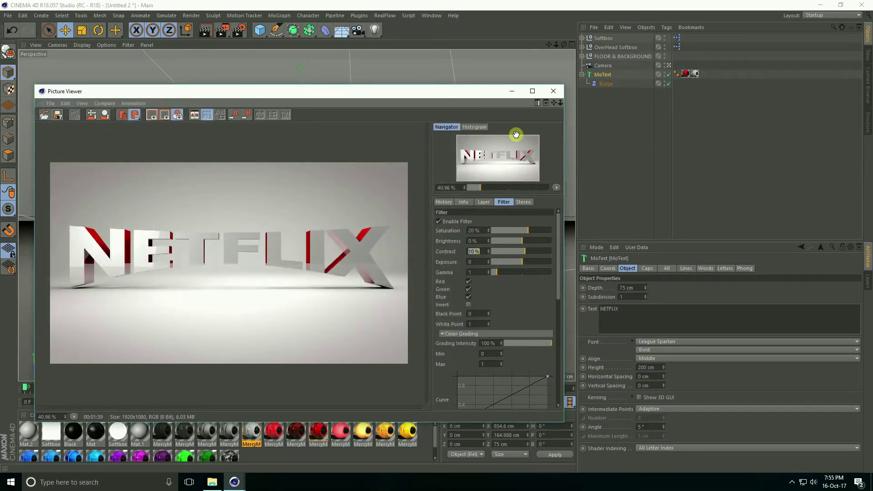
Close the Picture Viewer and open Floor's material Mat.1 in the Material Editor.
click(554, 91)
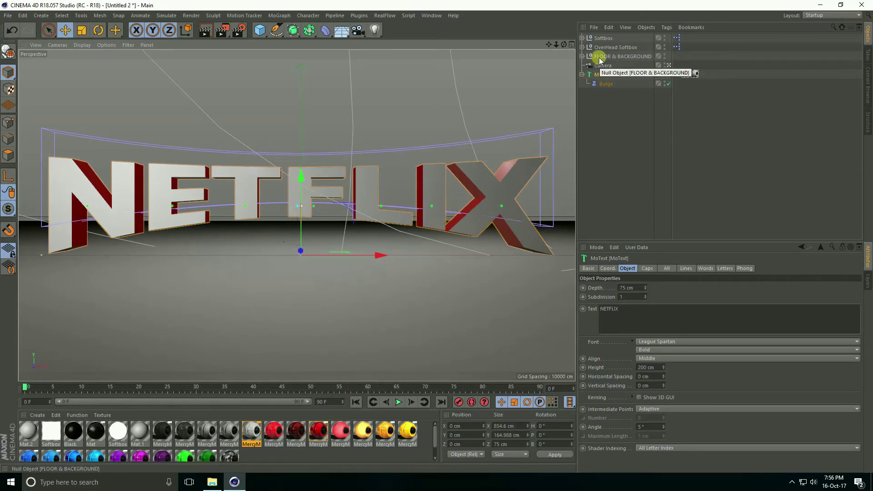
click(642, 57)
click(588, 57)
click(582, 56)
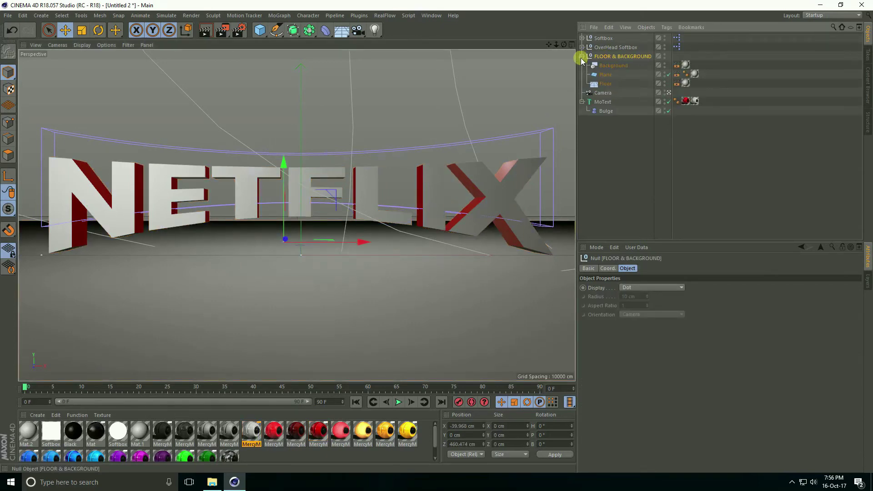
click(684, 83)
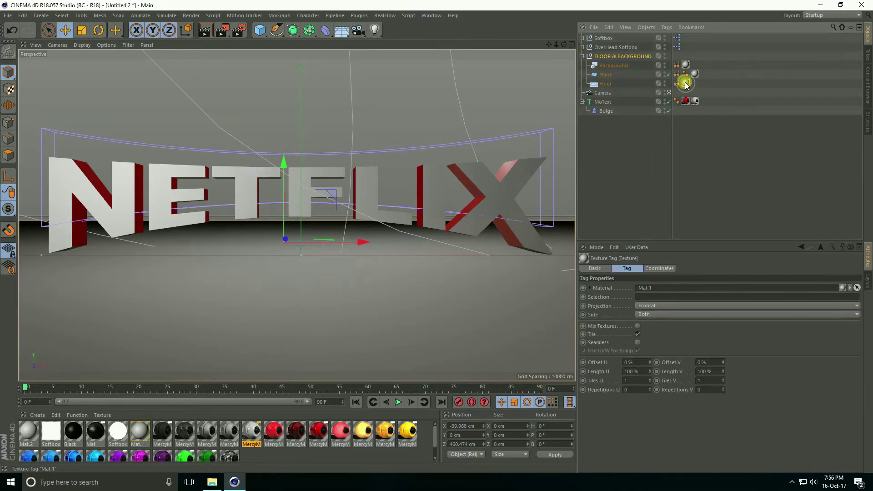
click(140, 438)
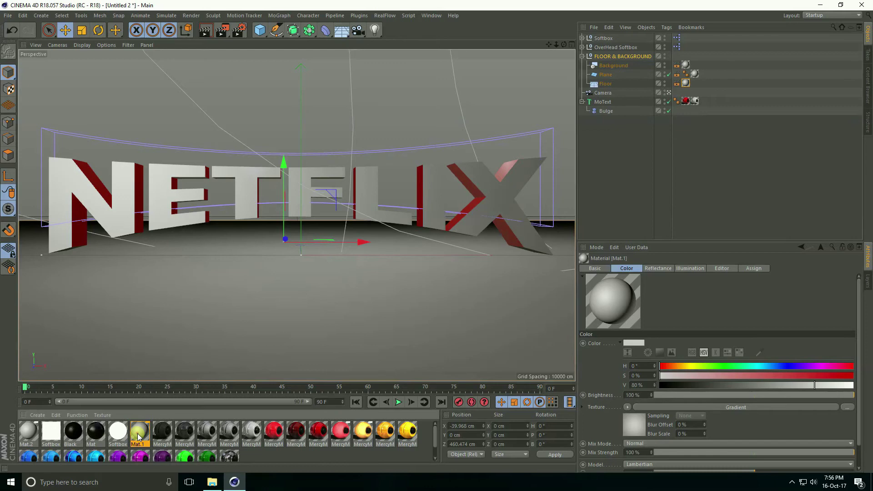
double_click(140, 437)
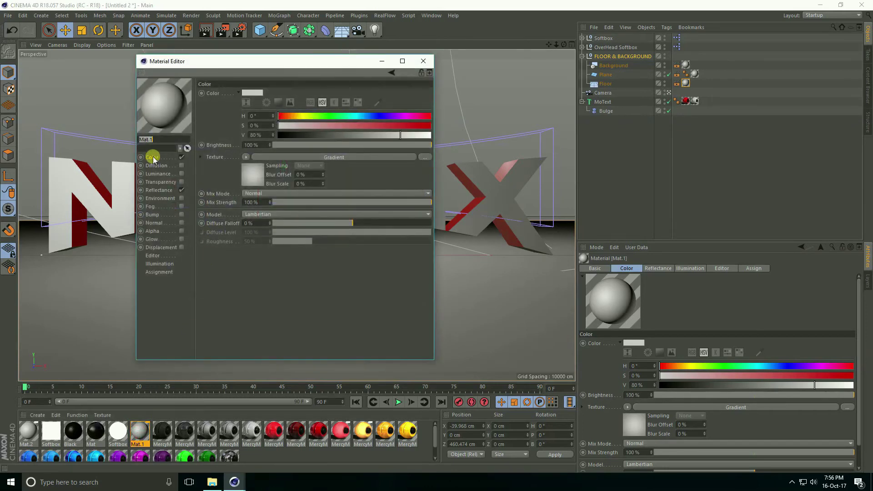
Set the first gradient knot's colour to dark red.
click(253, 178)
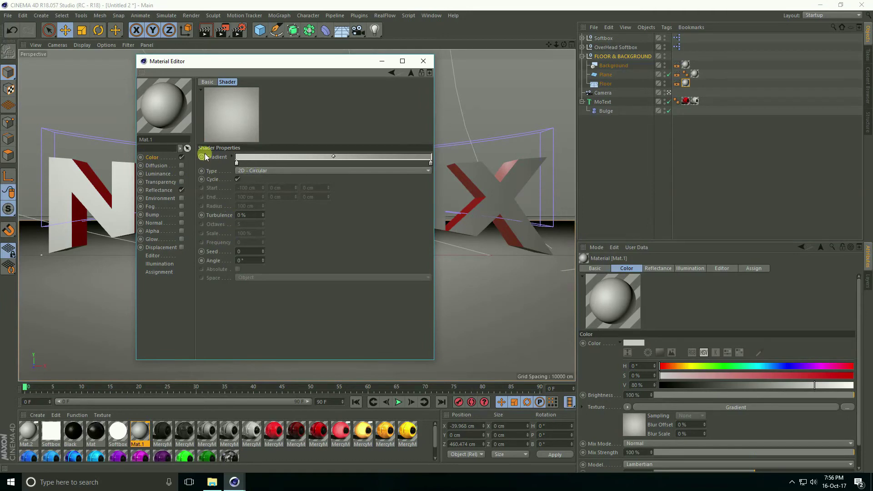
double_click(237, 164)
mouse_move(236, 162)
mouse_down()
mouse_move(292, 162)
mouse_move(297, 181)
mouse_move(258, 181)
mouse_up()
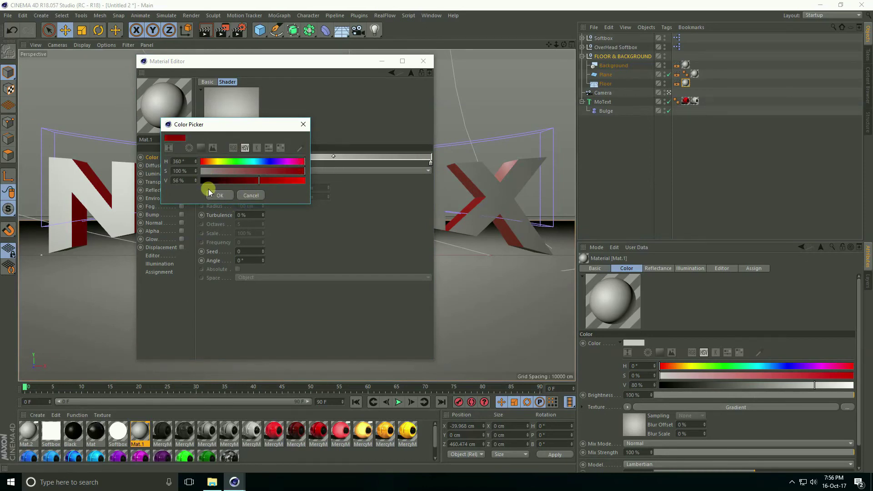
click(220, 195)
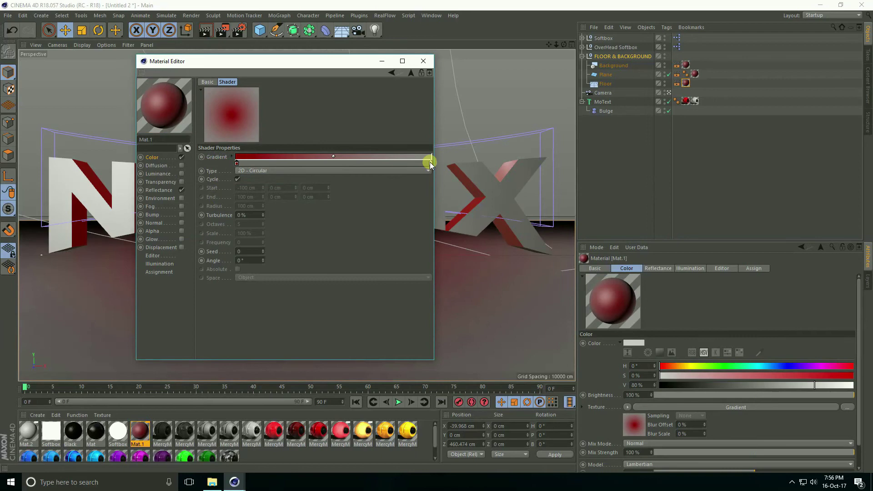
Change the second gradient knot to a deep red, Value around 19%.
double_click(431, 163)
drag(429, 161, 498, 162)
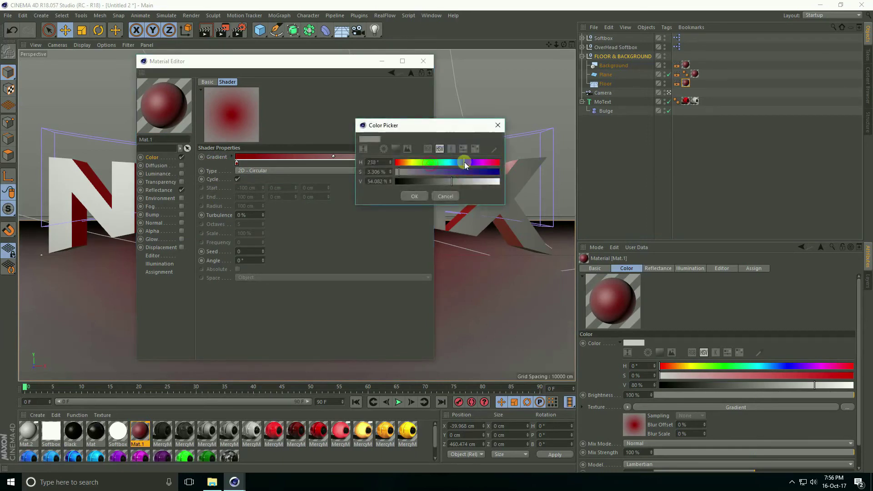
click(497, 172)
drag(446, 181, 415, 182)
click(414, 197)
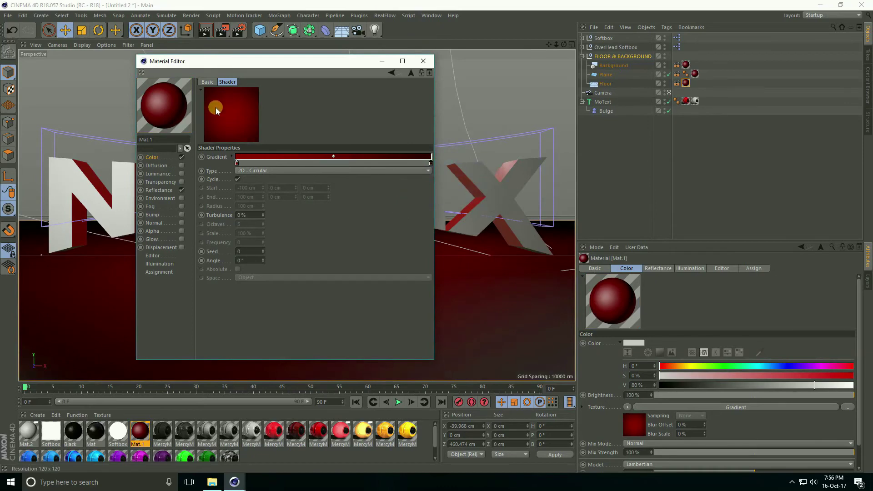
Close the Material Editor, render to the Picture Viewer, and dismiss the Asset Error.
click(424, 61)
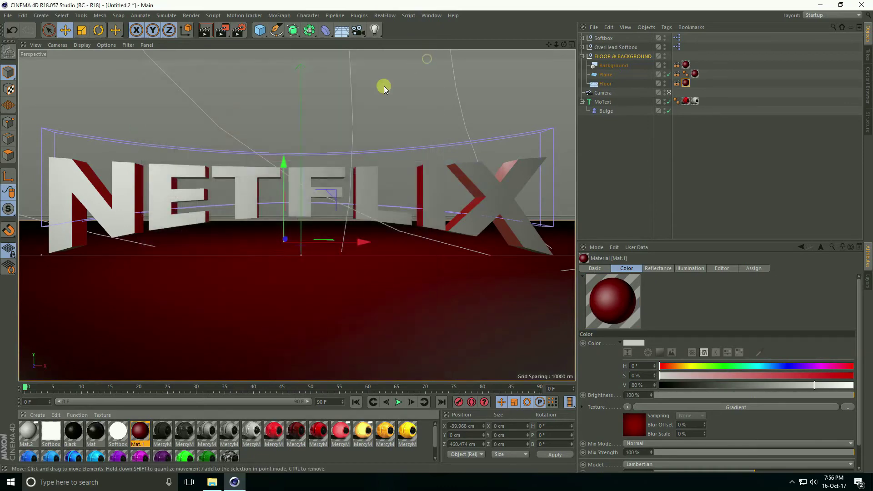
click(223, 31)
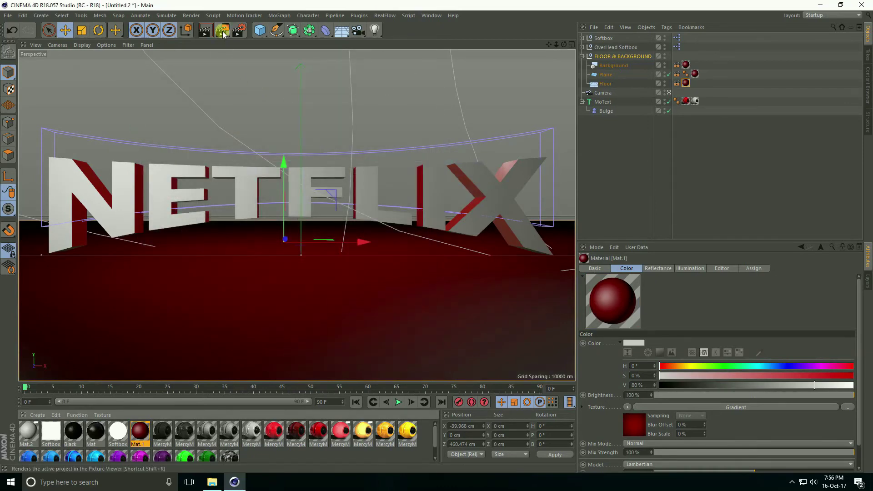
click(207, 141)
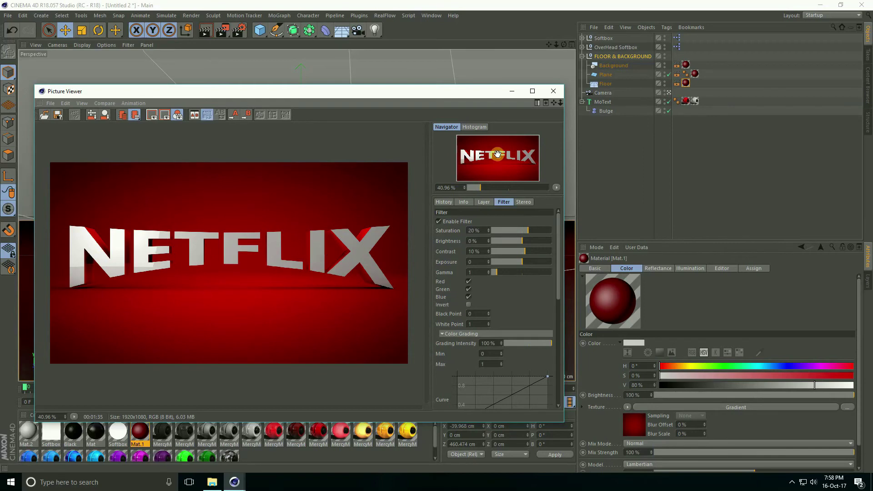
Save the render as JPEG file B in Desktop/RENDER and close the Picture Viewer.
click(60, 114)
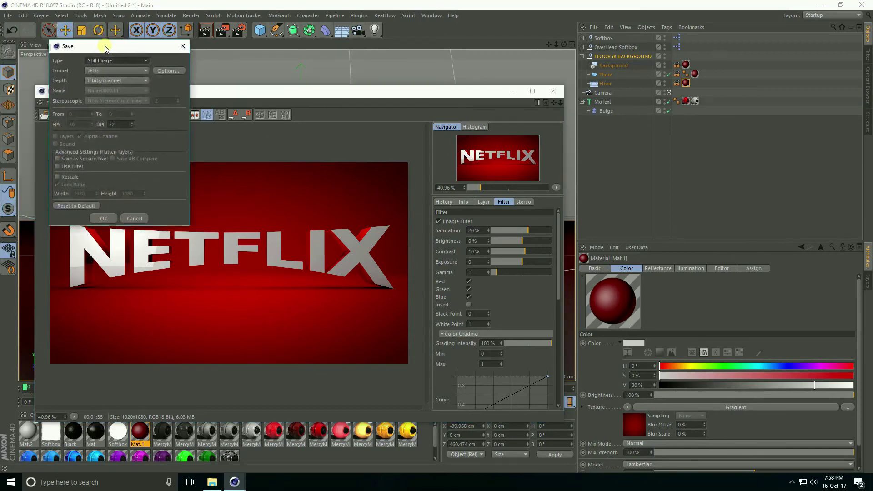
drag(48, 37, 155, 55)
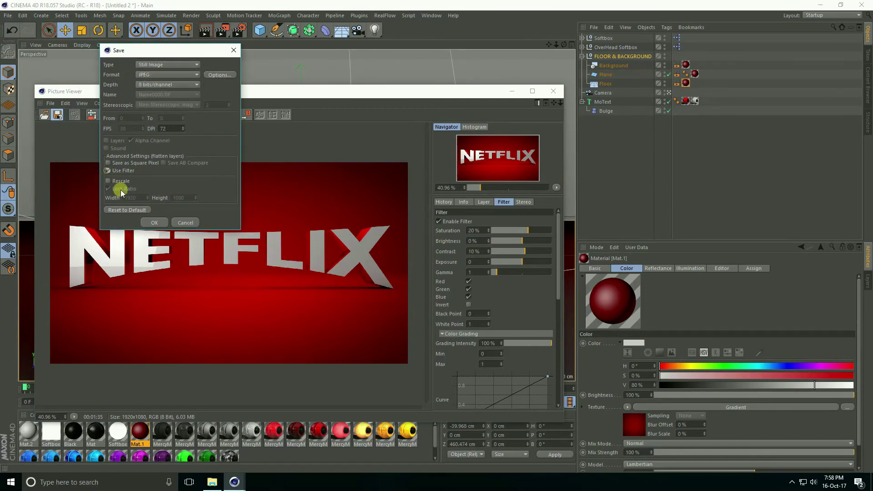
click(154, 222)
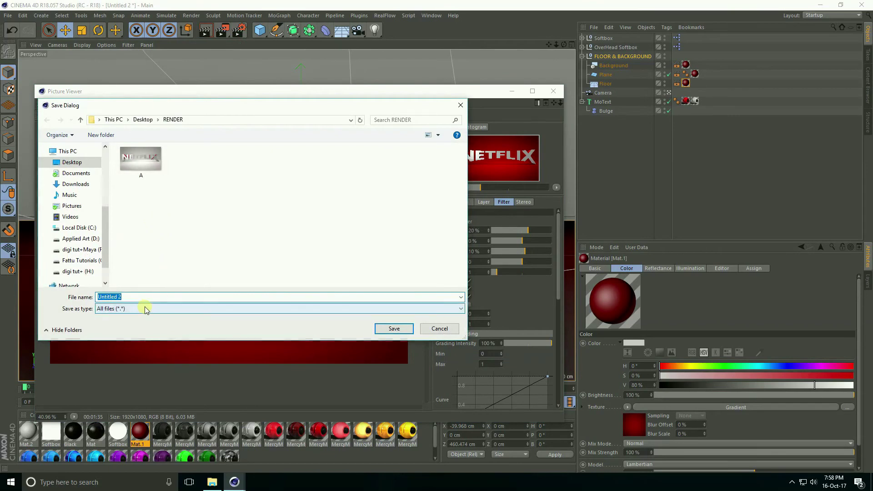
text(B)
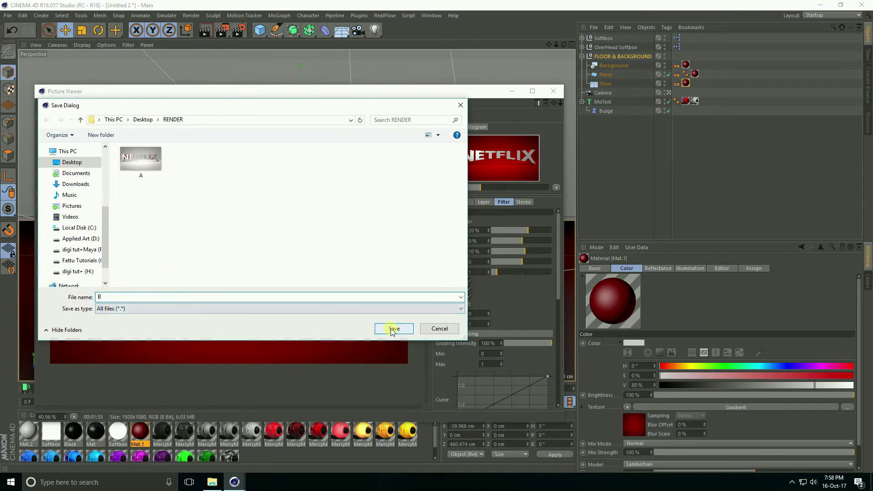
click(393, 330)
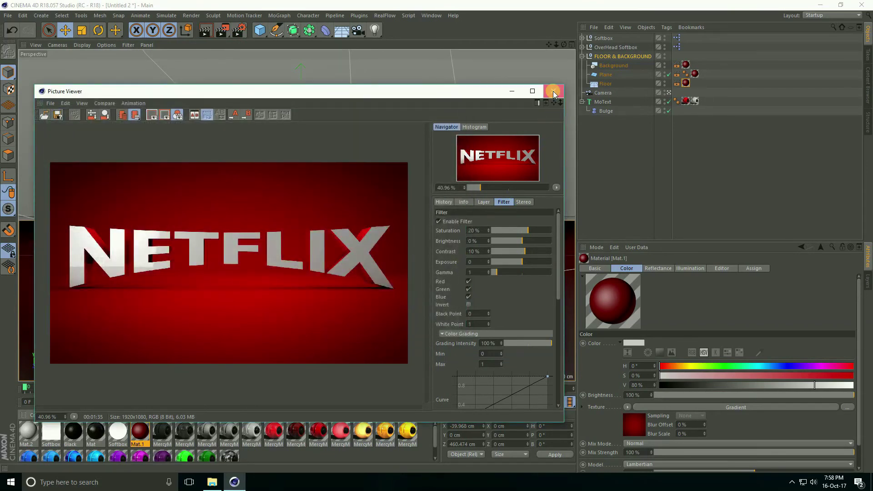
click(553, 90)
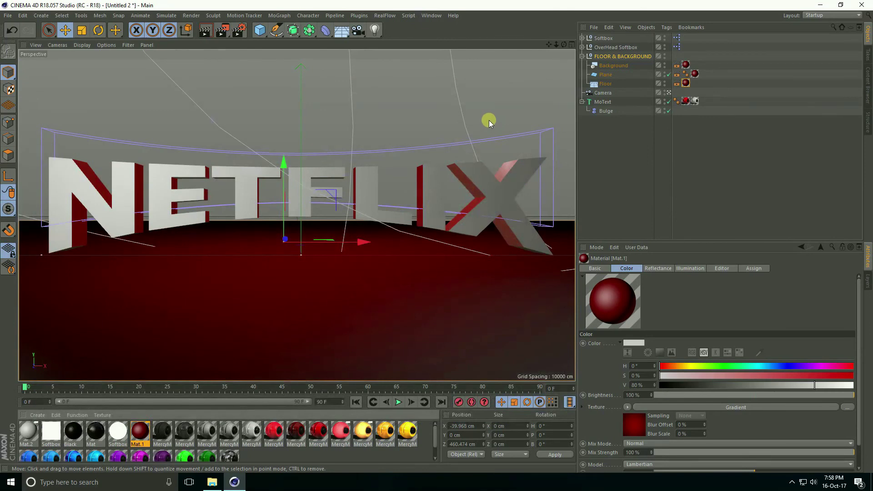
Delete the FLOOR & BACKGROUND group.
double_click(603, 56)
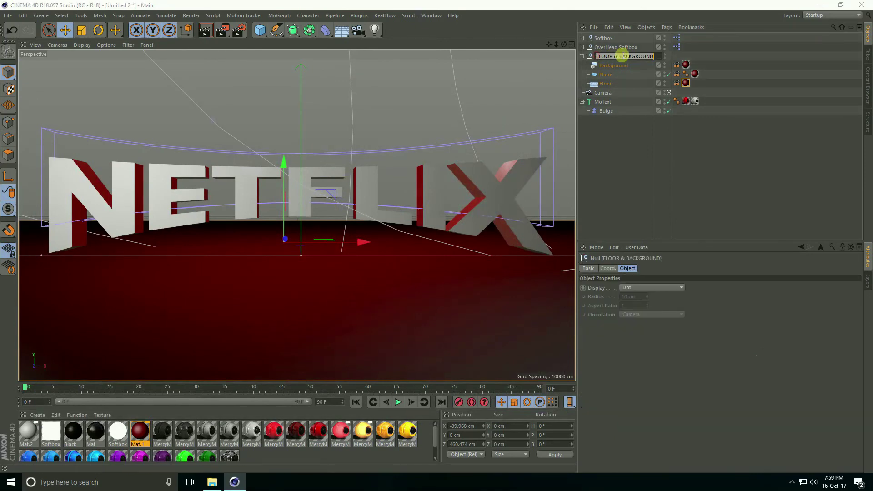
key(Return)
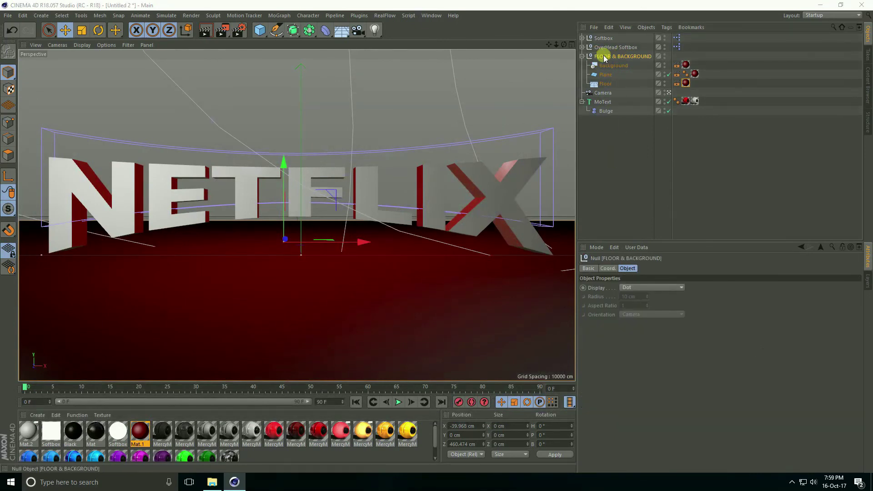
key(Delete)
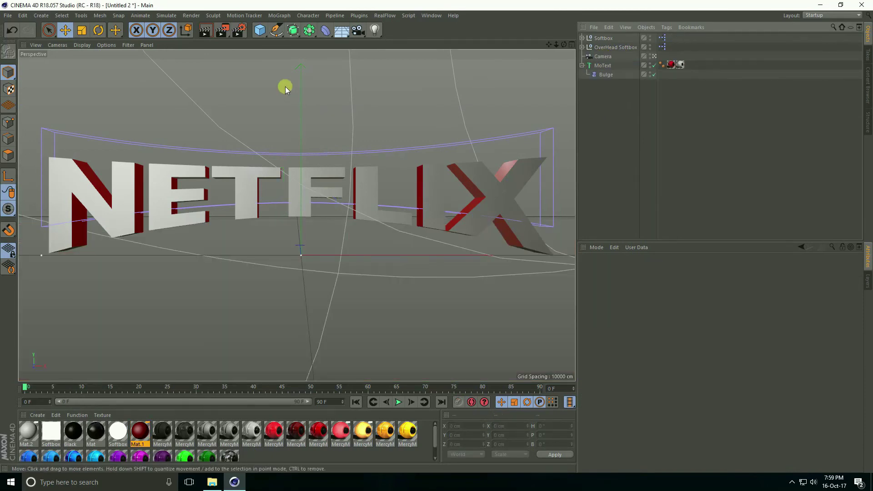
Add a Plane primitive and bring up its Orientation setting.
click(261, 31)
click(344, 60)
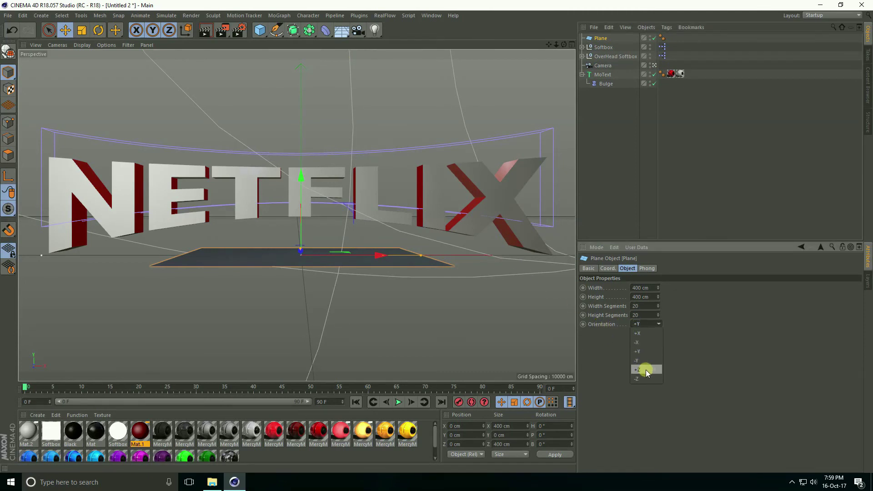
click(646, 371)
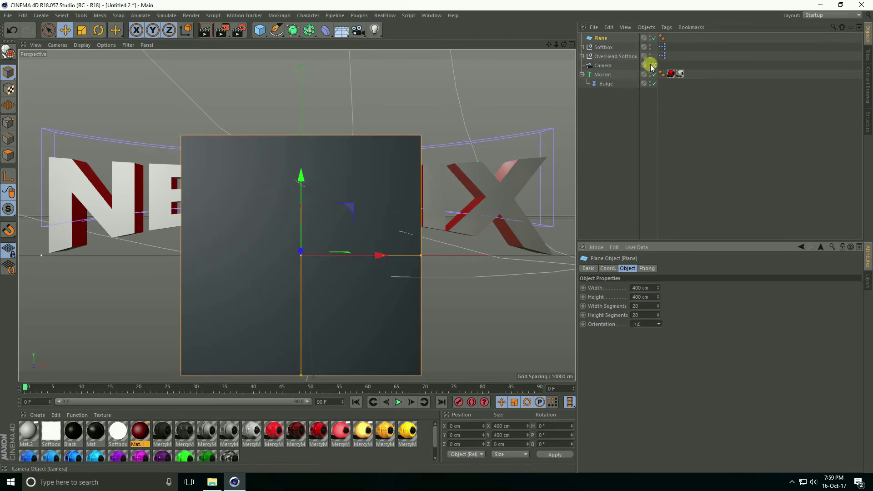
Move the plane back and up, then stretch it to about 1237 × 883 cm.
mouse_move(650, 66)
alt+mouse_down()
mouse_move(275, 293)
mouse_move(248, 270)
alt+mouse_up()
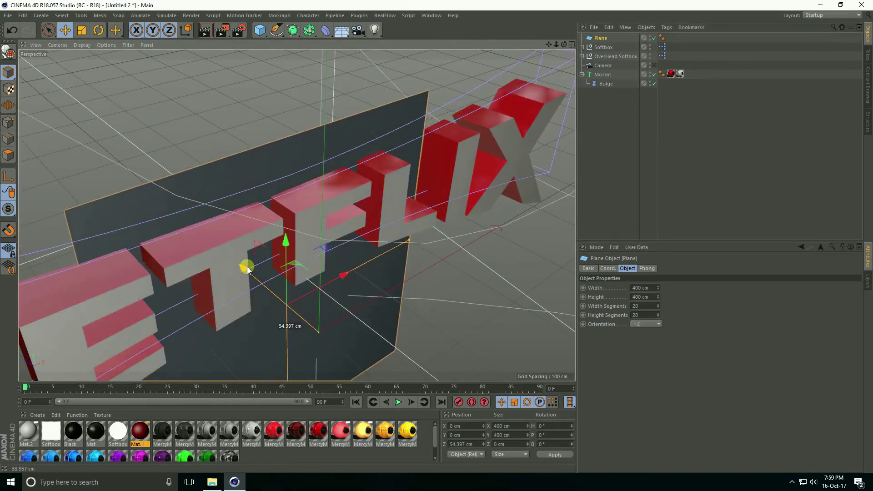
drag(248, 270, 248, 267)
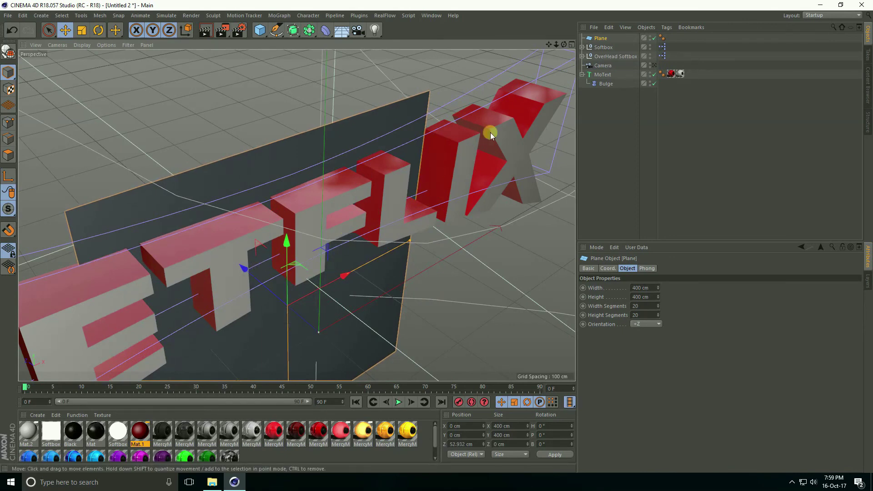
click(571, 45)
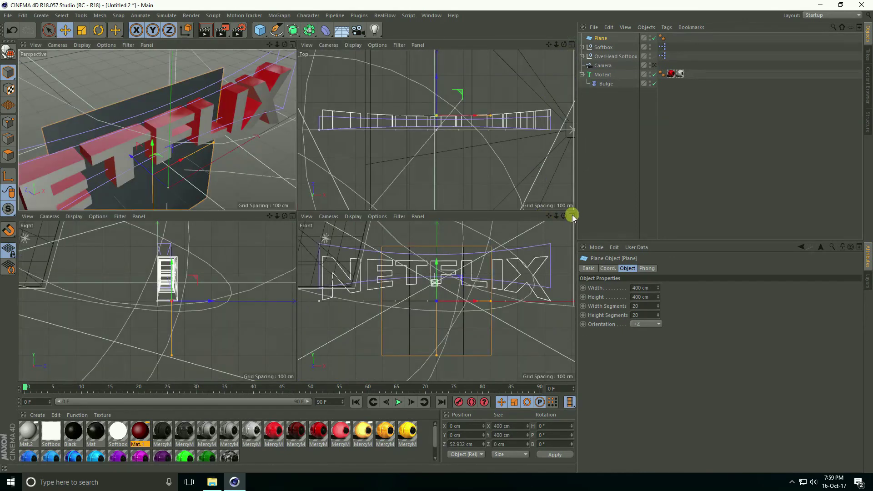
click(572, 214)
scroll(267, 202, down, 1)
drag(292, 156, 289, 98)
scroll(279, 156, down, 1)
drag(345, 170, 472, 171)
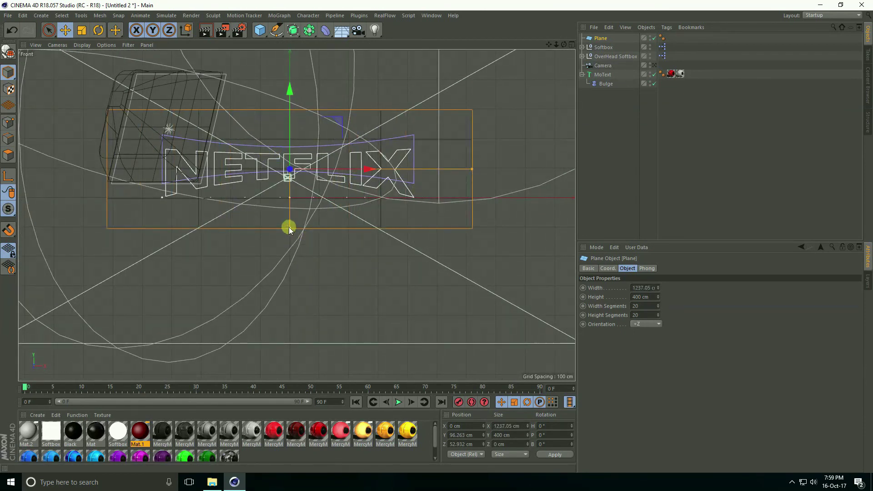
drag(289, 228, 302, 300)
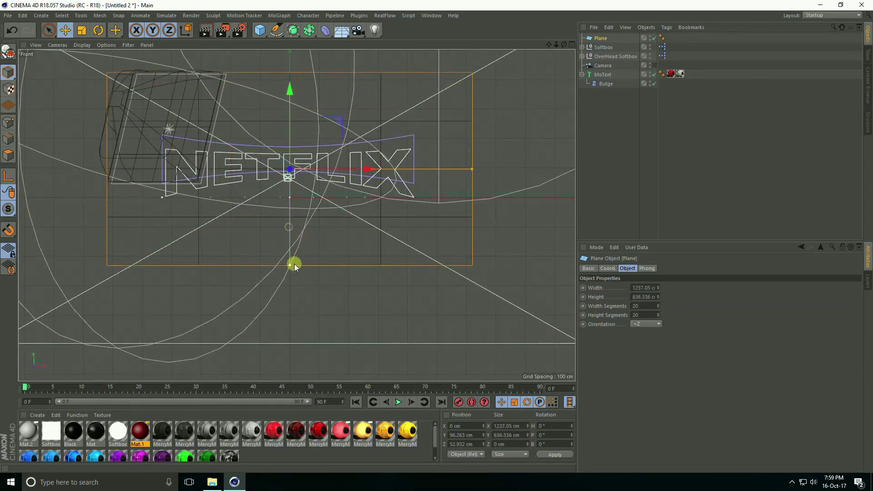
Return to the full perspective view through the scene camera.
click(573, 45)
click(293, 45)
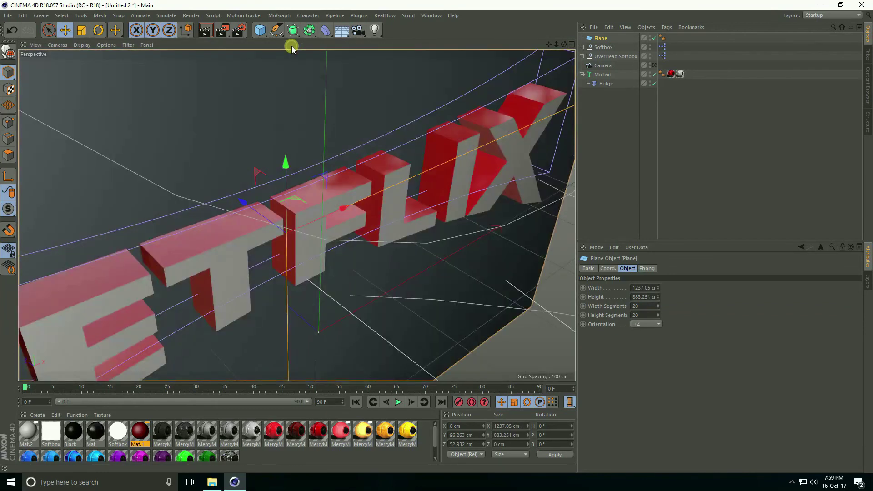
click(654, 66)
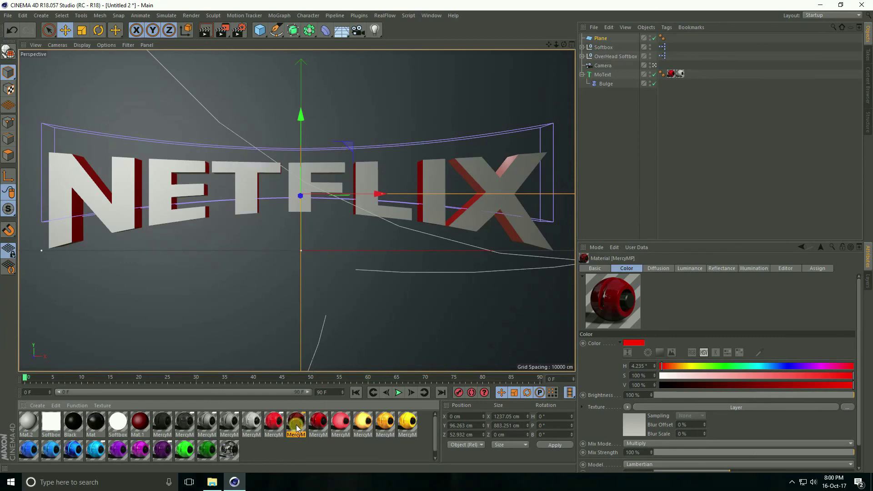
Drag the red MercyMP material onto the Plane backdrop object.
drag(296, 425, 466, 202)
drag(549, 73, 600, 37)
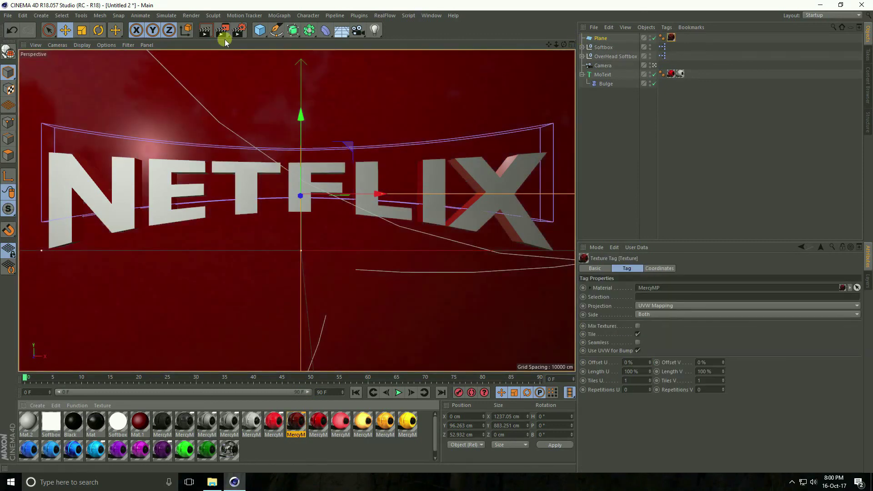
Render the red-backdrop scene to the Picture Viewer, dismissing the missing-asset warning.
click(223, 34)
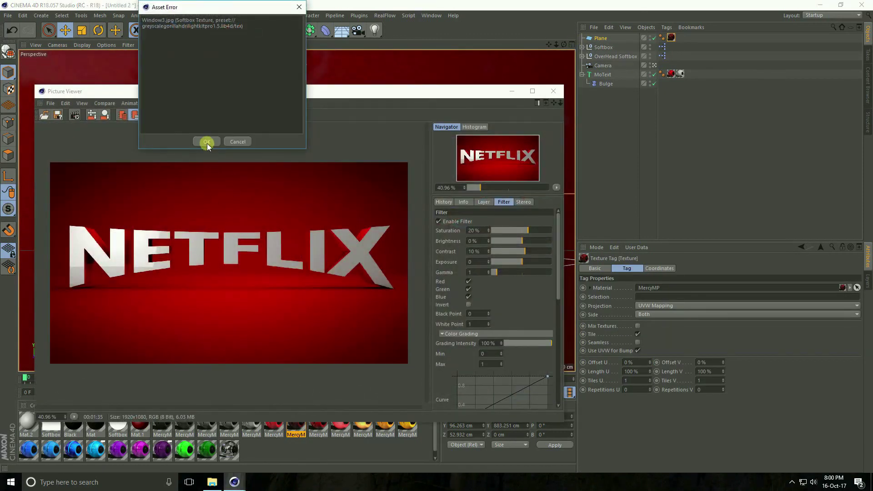
click(207, 143)
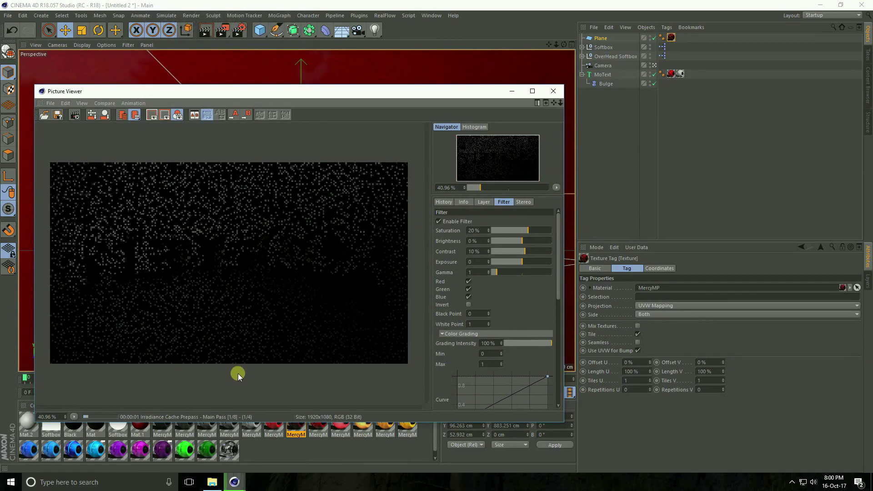